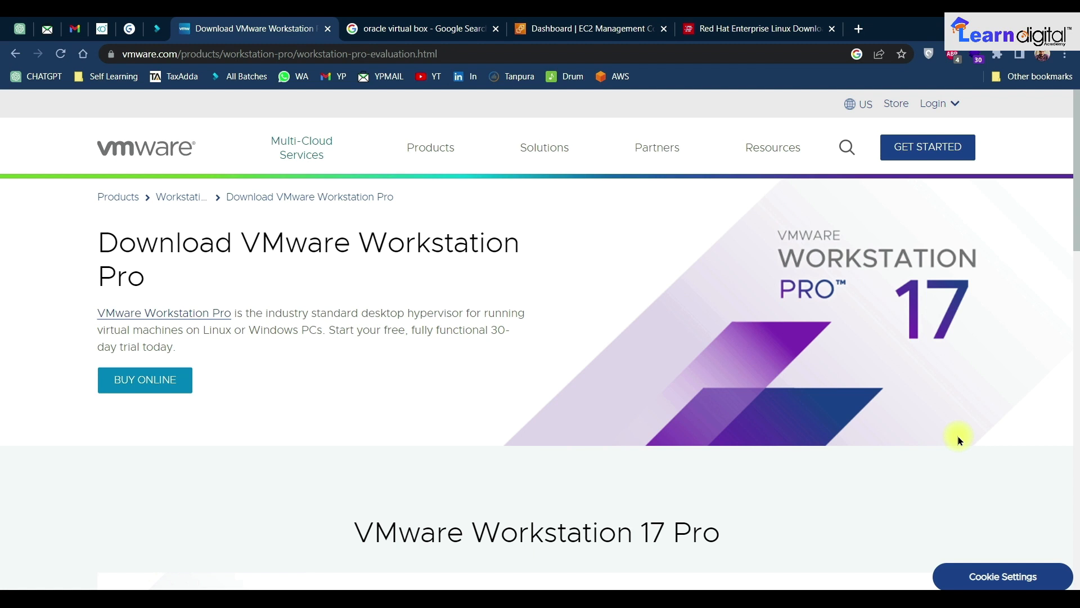
Close the Oracle VirtualBox search page, return to the VMware Workstation Pro download page, and minimize the browser.
left_click(440, 32)
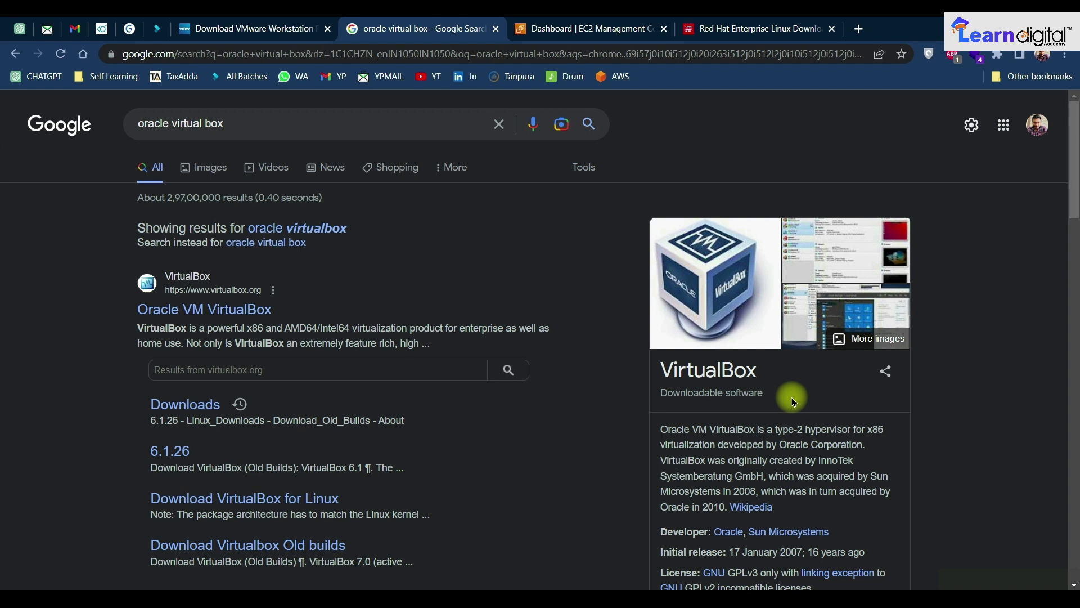
left_click(495, 29)
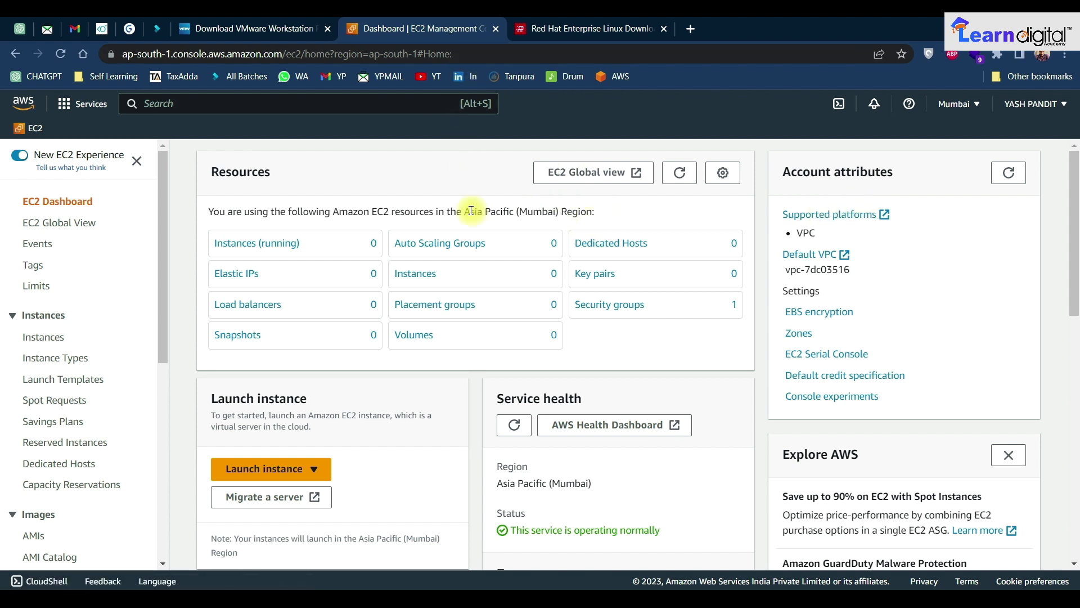
left_click(288, 29)
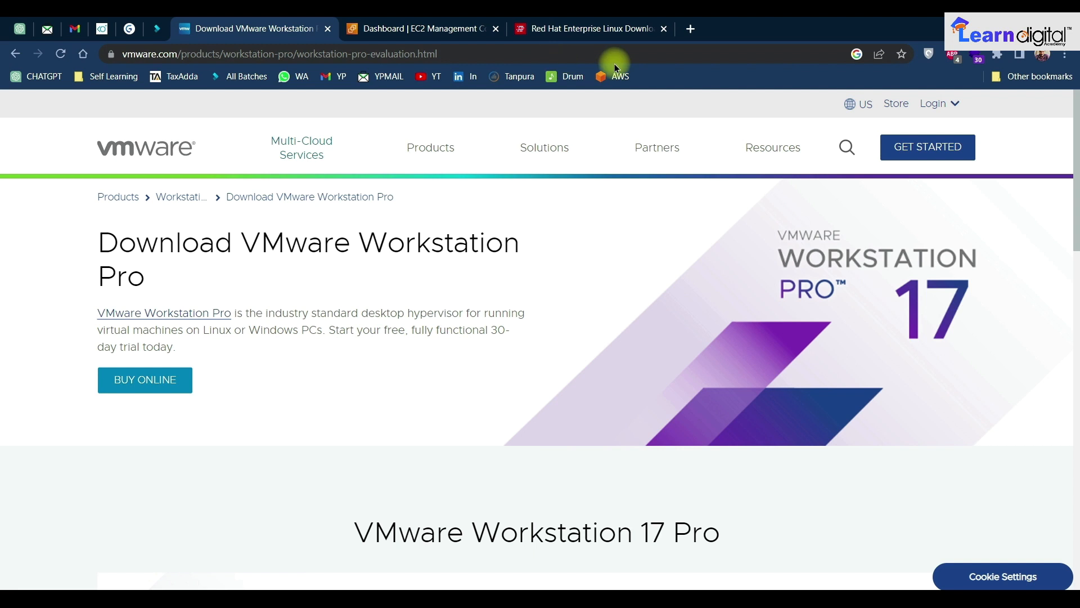
left_click(1000, 28)
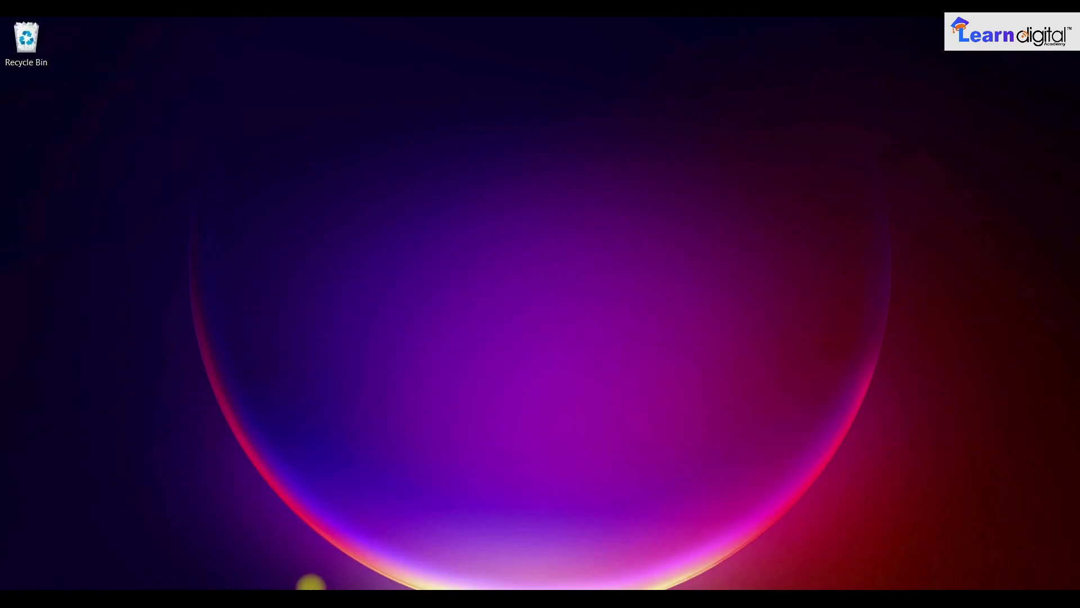
Find the VMware folder in the full list of installed apps and expand it.
left_click(307, 600)
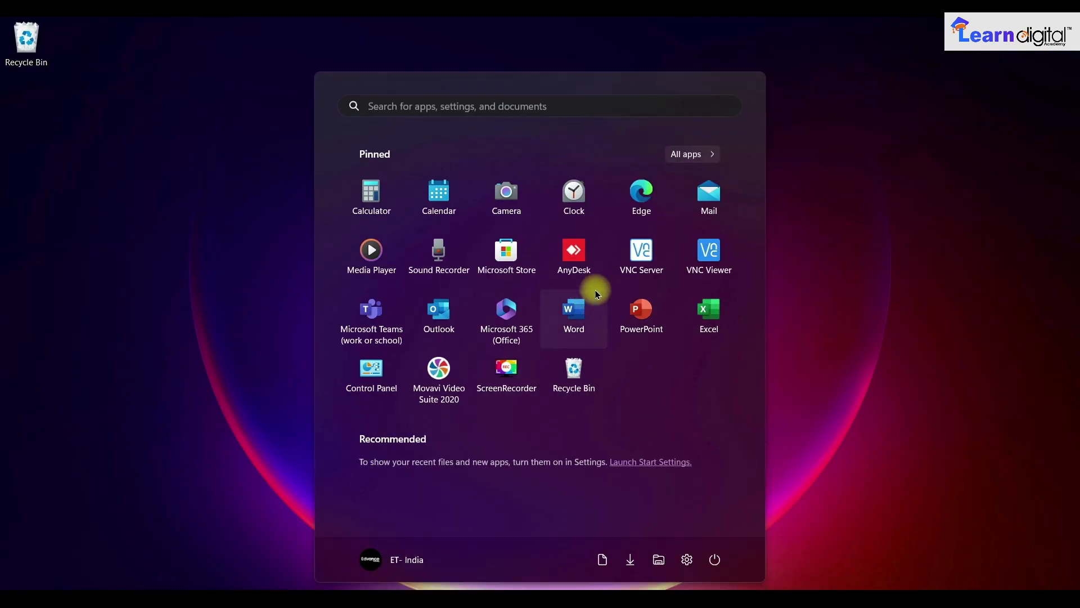
left_click(692, 154)
scroll(467, 394, "down", 10)
scroll(465, 420, "down", 10)
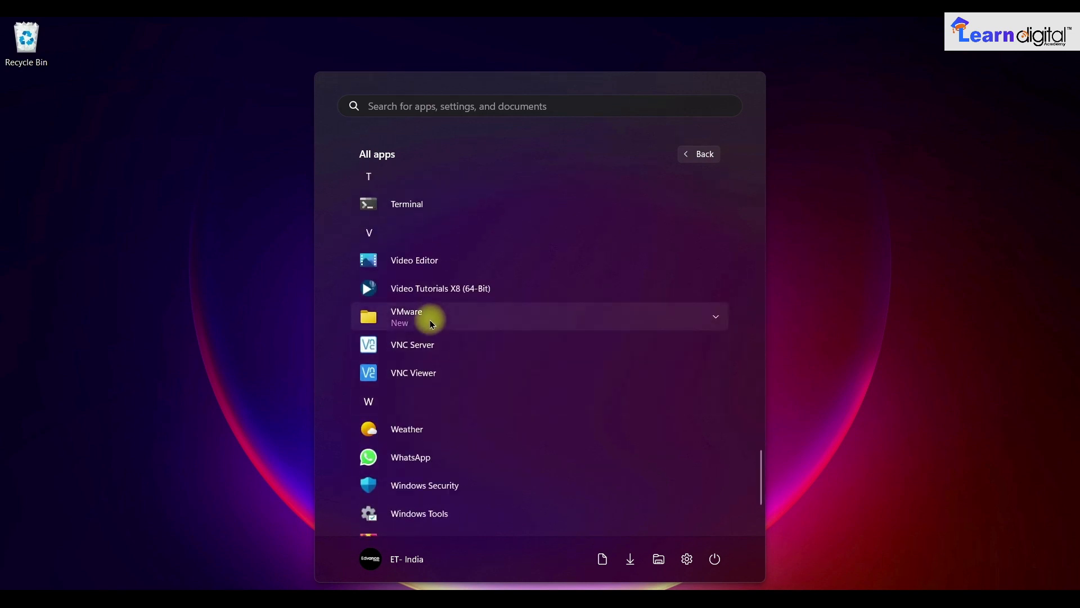
scroll(434, 453, "down", 2)
scroll(433, 452, "up", 5)
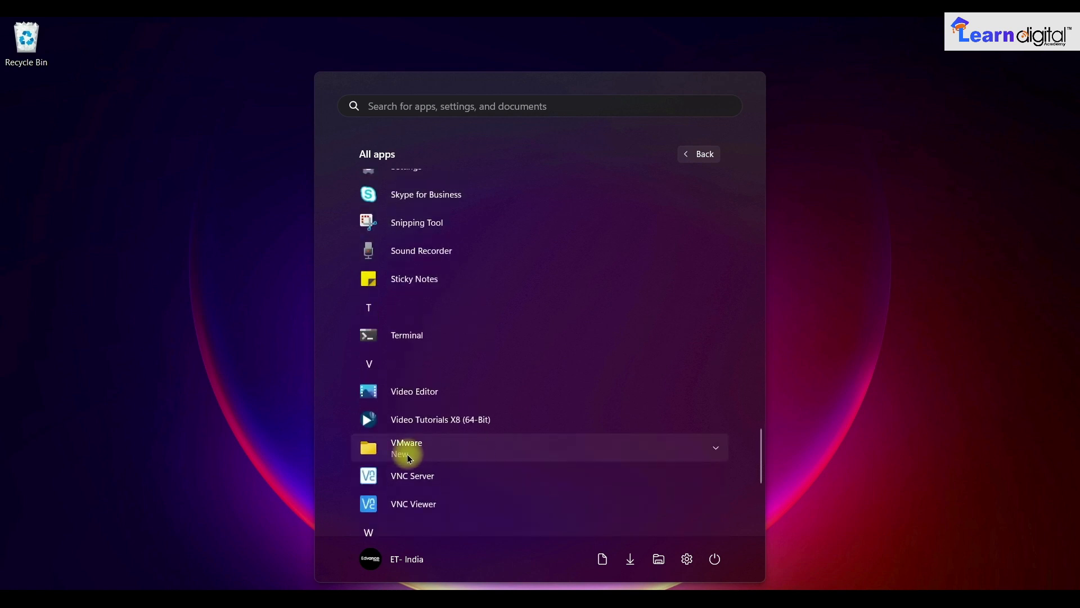
scroll(442, 420, "up", 5)
scroll(407, 400, "up", 10)
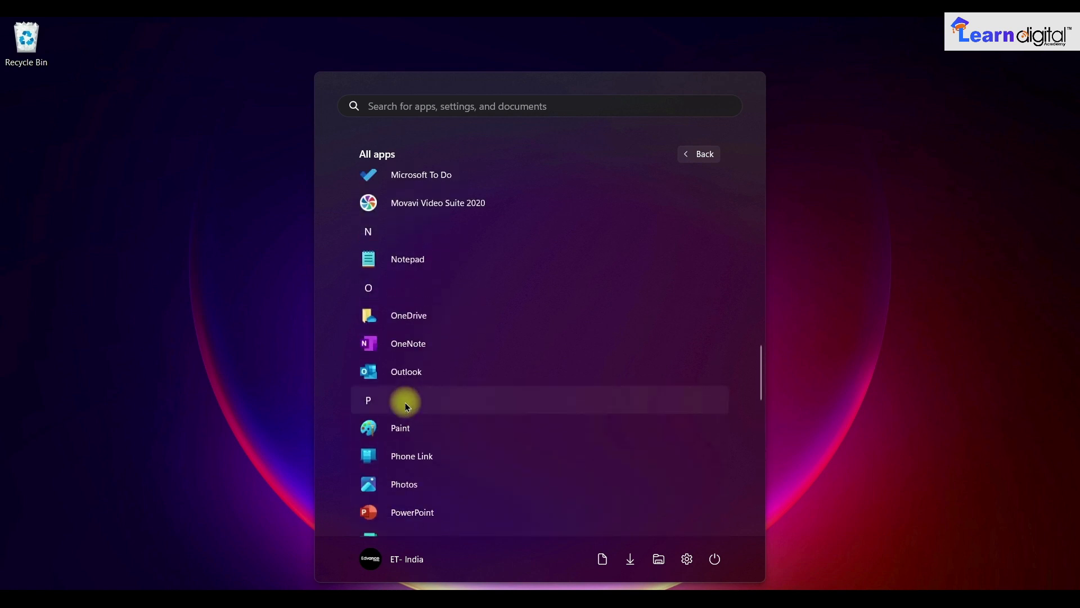
scroll(394, 350, "up", 5)
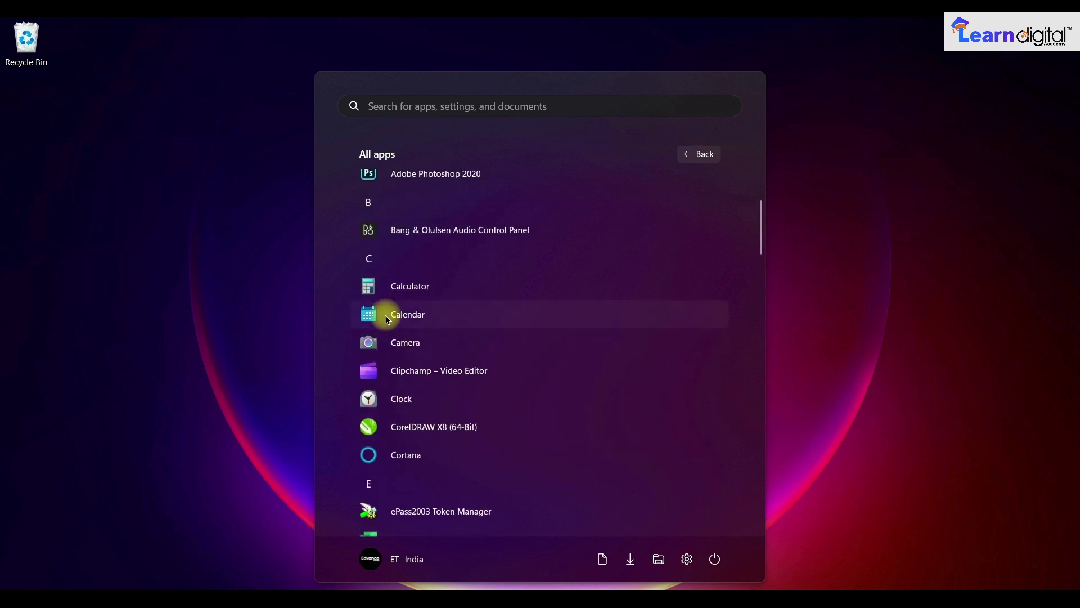
scroll(413, 326, "down", 8)
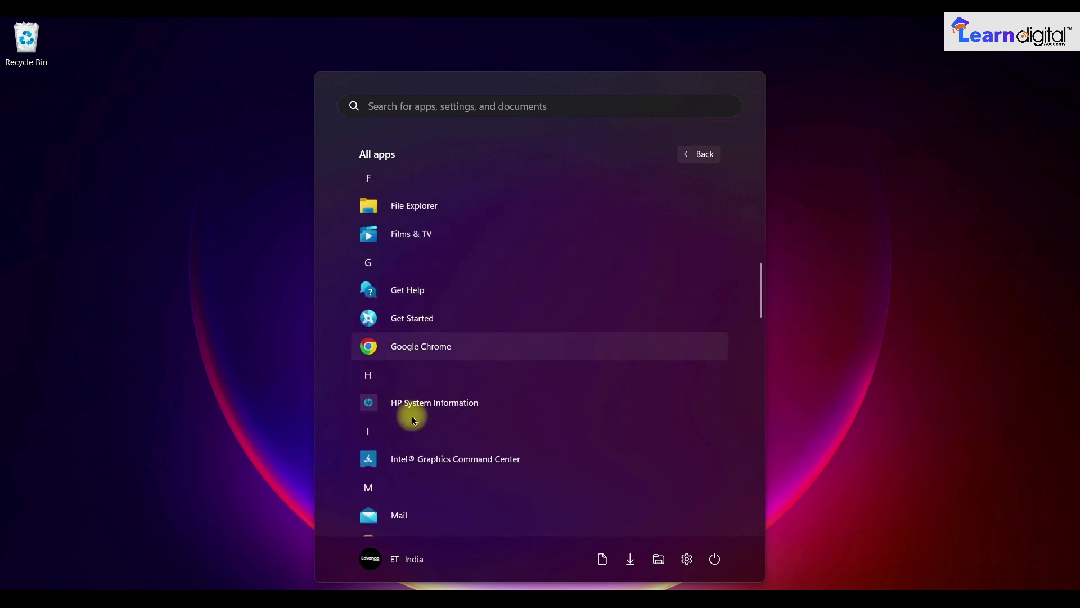
scroll(432, 445, "down", 15)
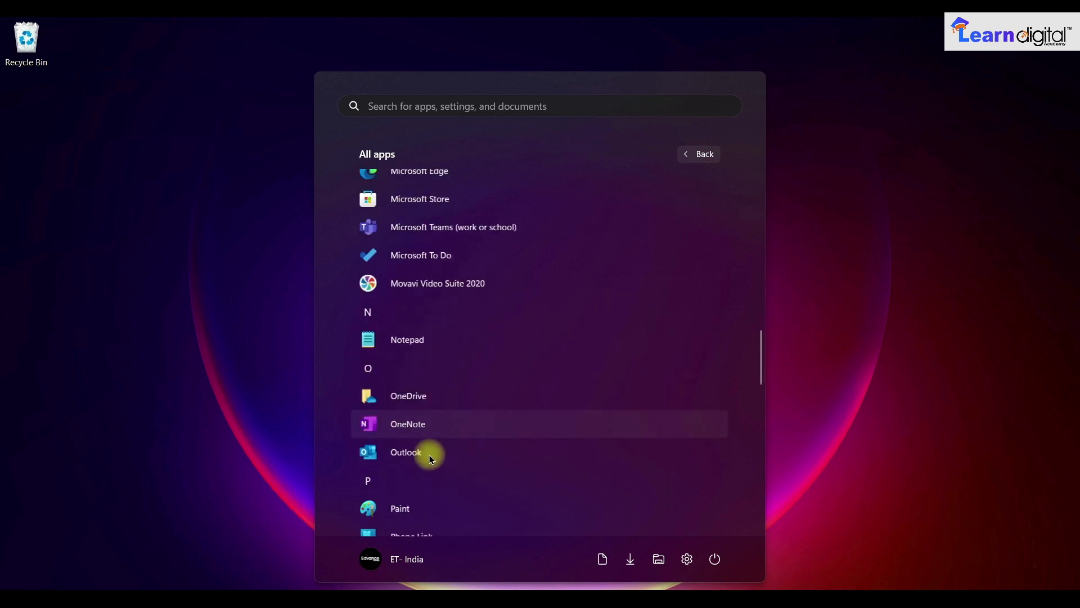
scroll(429, 332, "up", 3)
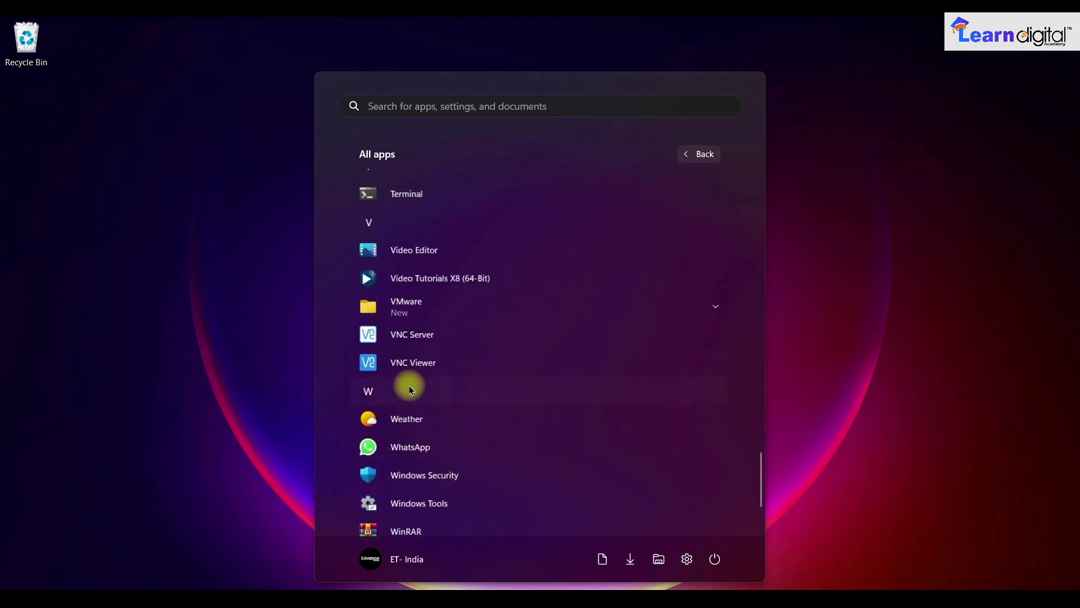
left_click(428, 324)
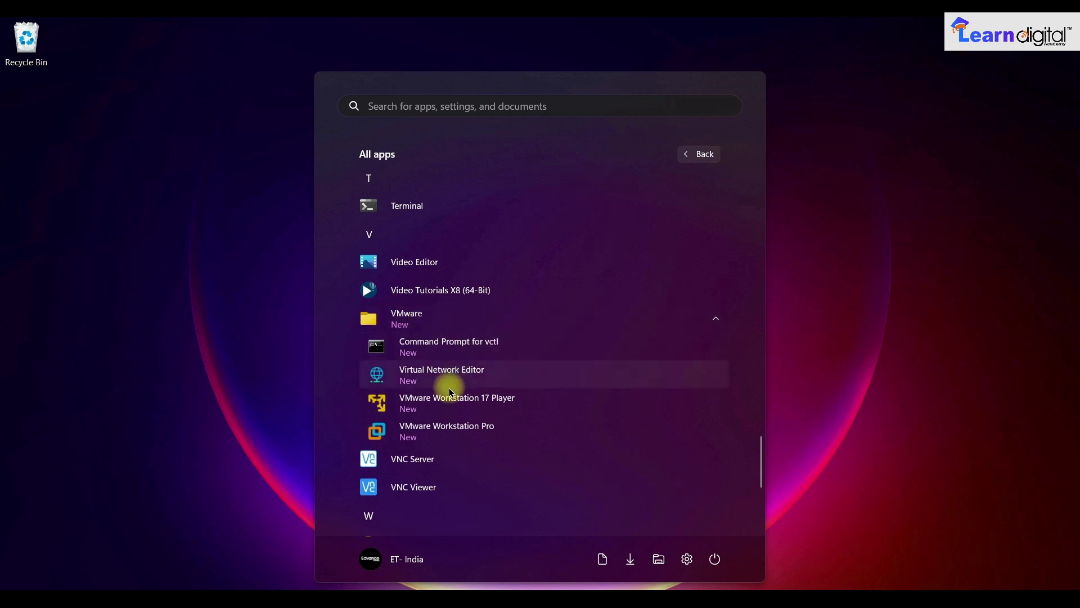
Open the file location of the VMware Workstation Pro shortcut.
right_click(427, 433)
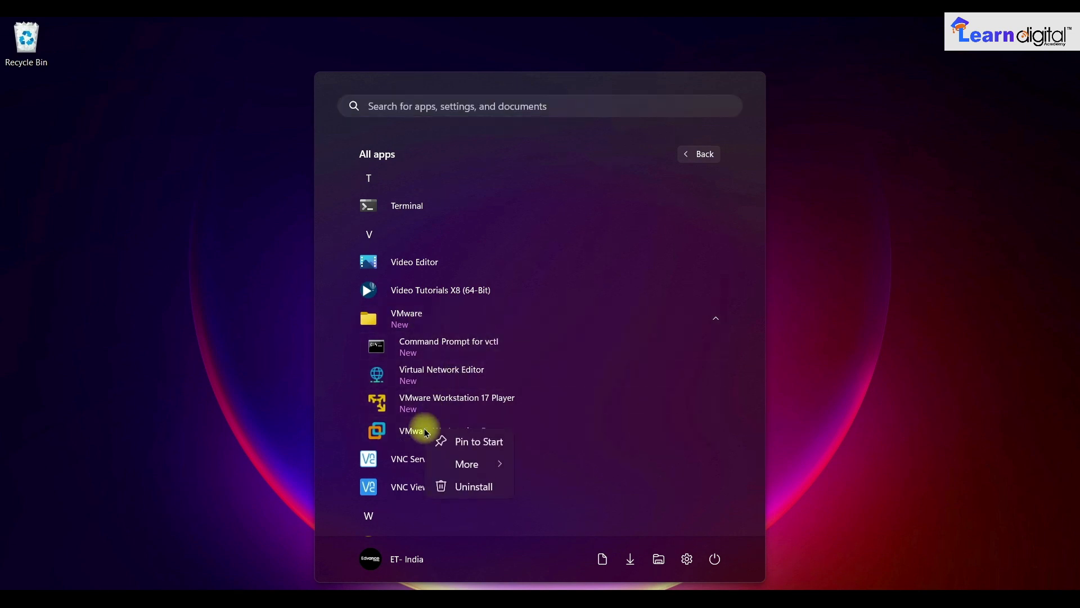
mouse_move(487, 470)
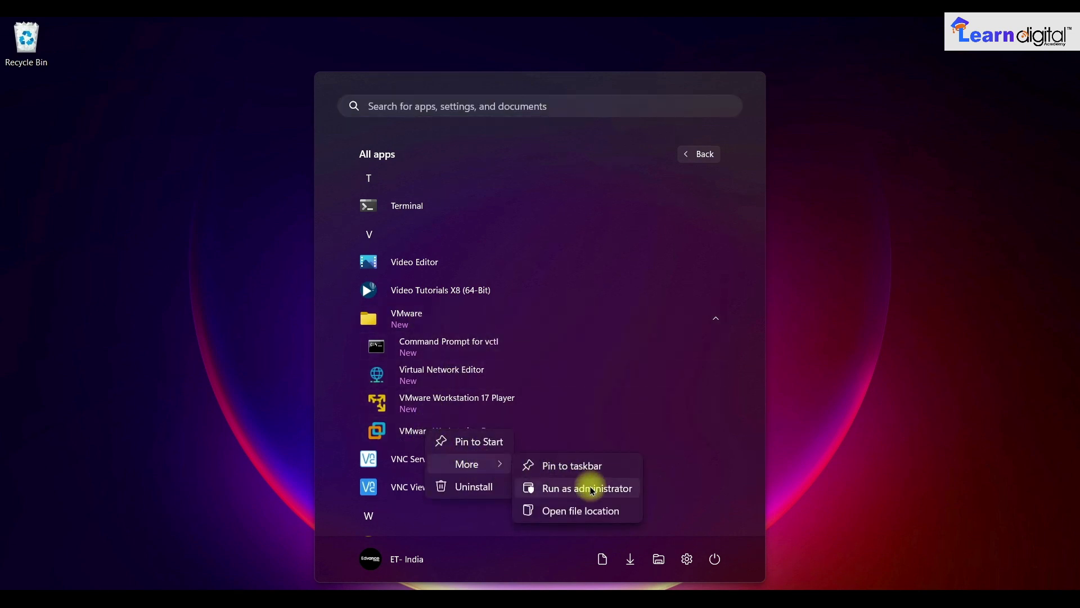
left_click(601, 510)
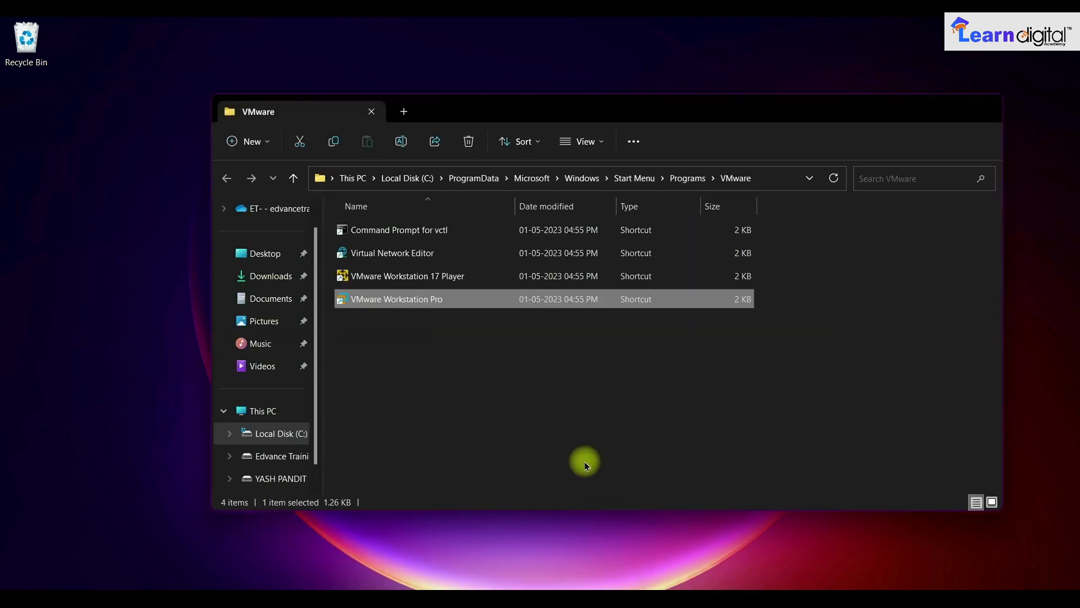
Move the VMware Workstation 17 Player and VMware Workstation Pro shortcuts from the VMware folder into the parent Programs folder.
left_click_drag(427, 341, 397, 279)
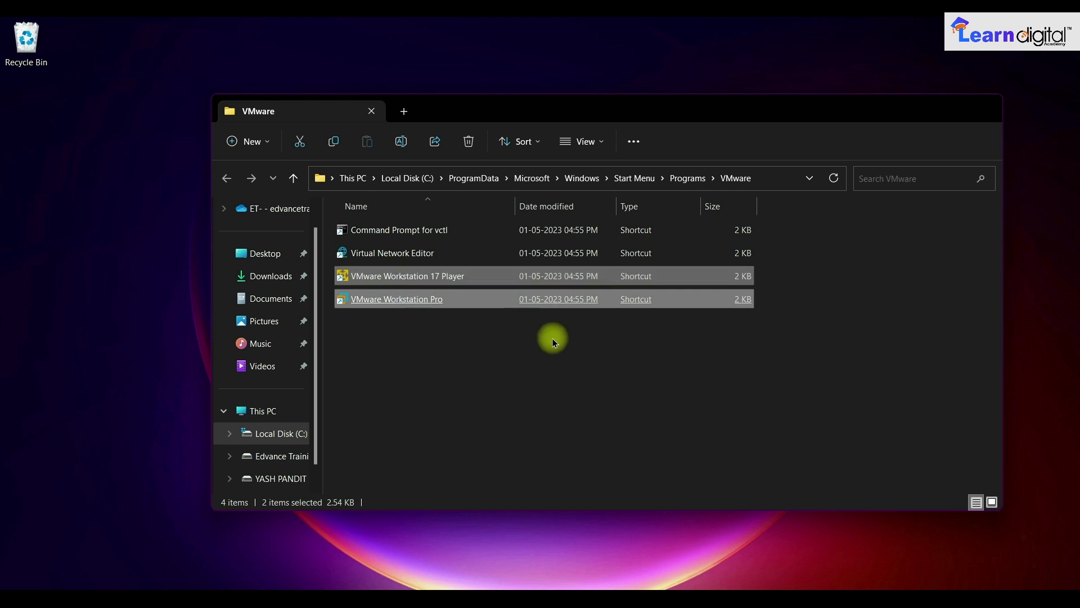
left_click(687, 179)
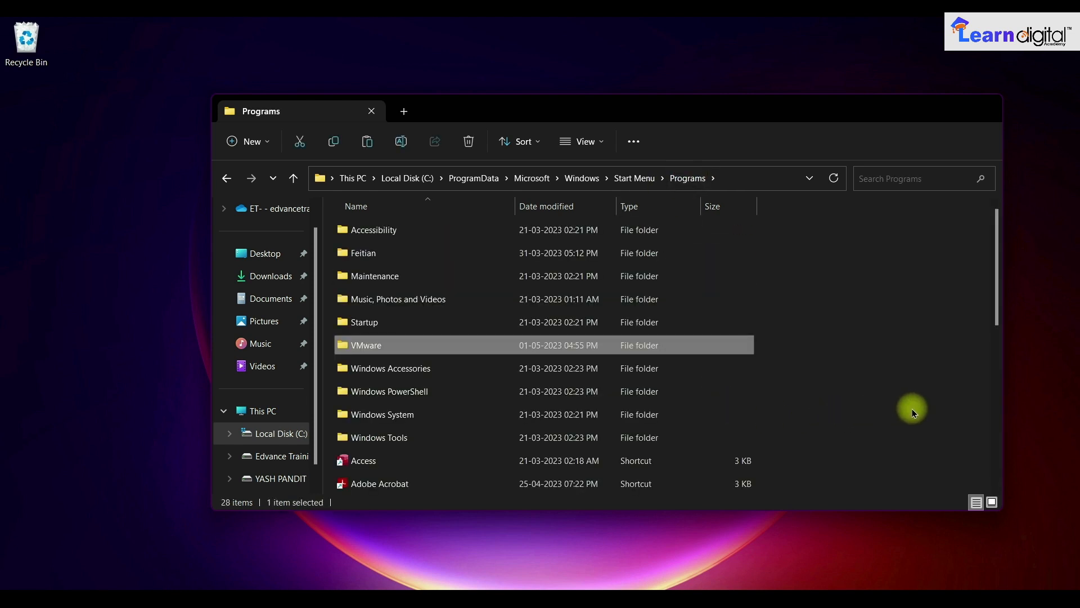
left_click(236, 251)
left_click(256, 273)
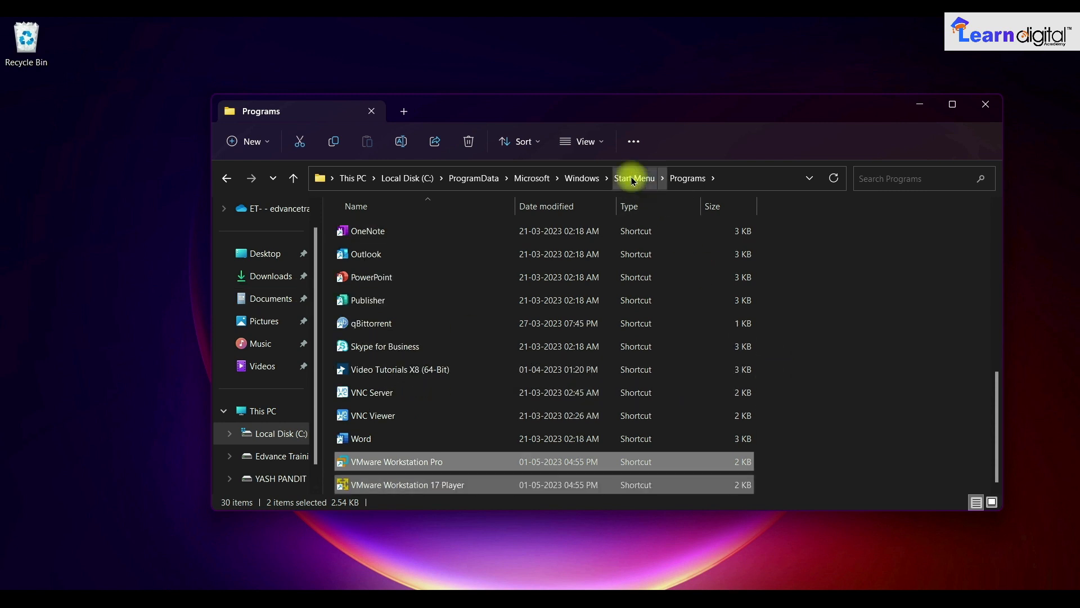
Delete the VMware folder from Programs and close the file window.
scroll(542, 306, "up", 6)
left_click(371, 349)
key("Delete")
left_click(986, 104)
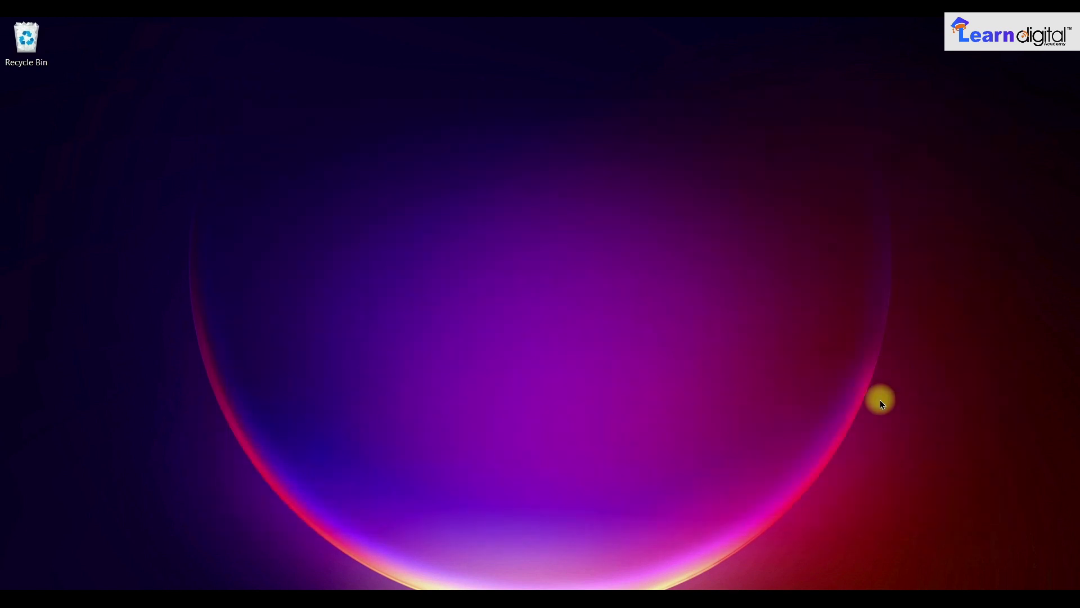
Launch VMware Workstation Pro from the full list of installed apps and maximize its window.
left_click(105, 600)
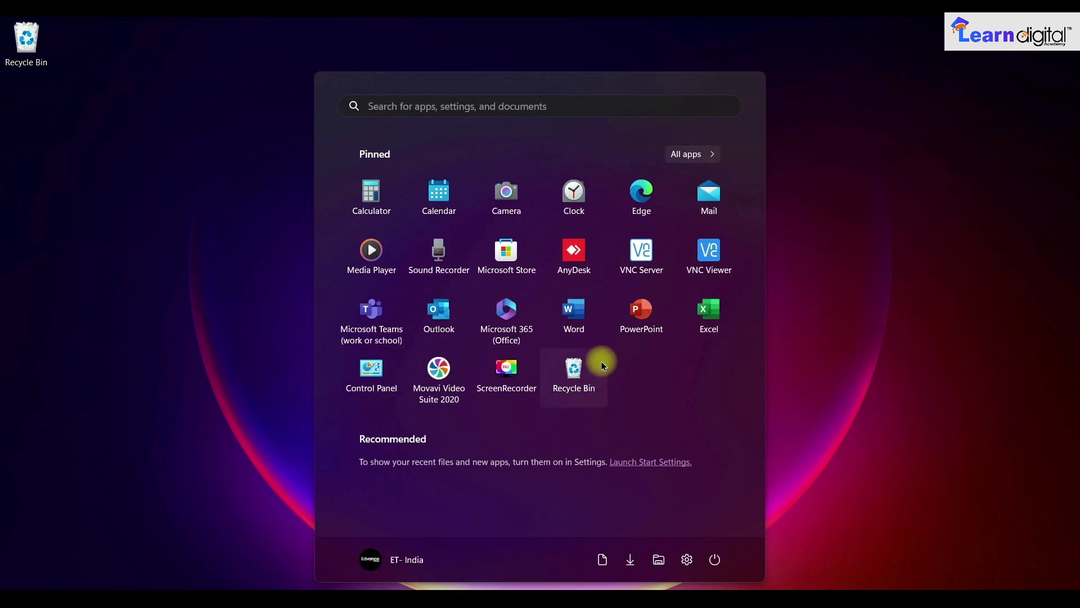
left_click(710, 156)
scroll(495, 405, "down", 10)
scroll(491, 433, "down", 12)
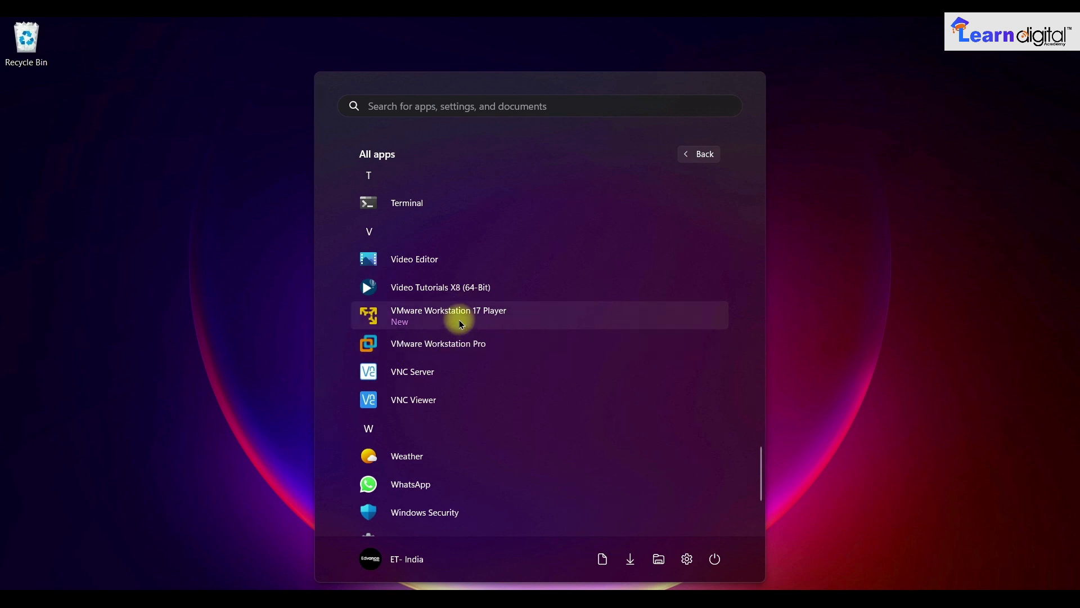
left_click(487, 345)
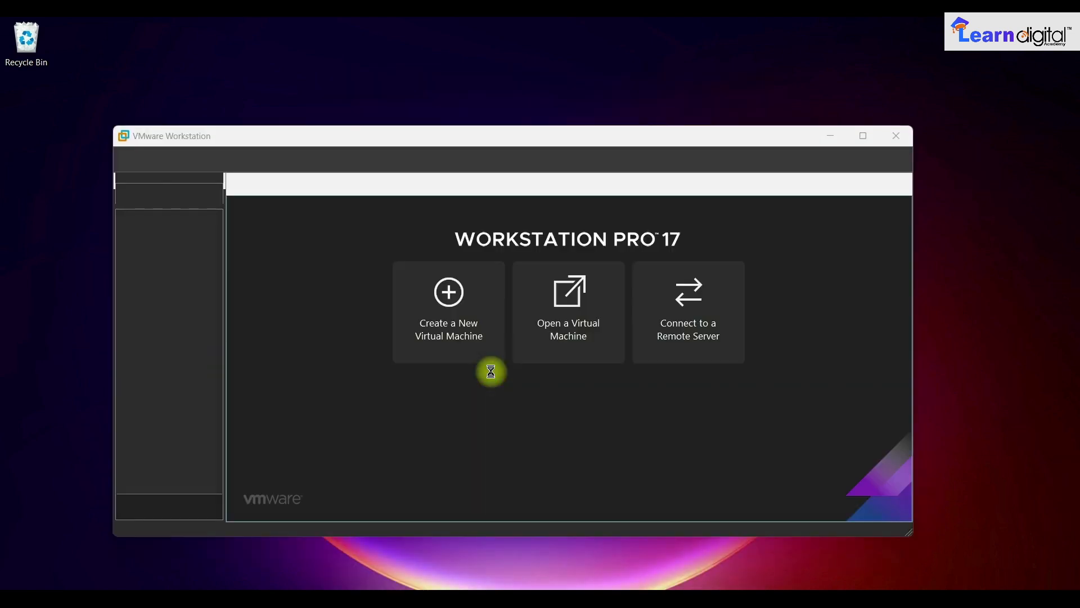
left_click(867, 134)
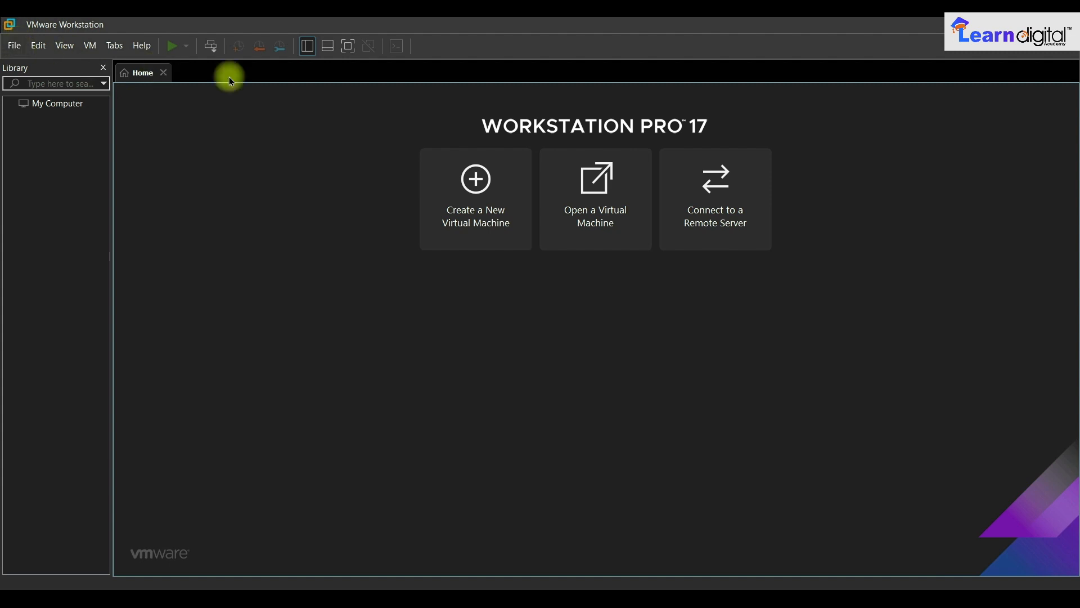
Examine the file and editing commands and the Workspace page of the Preferences, leaving the settings as they are.
left_click(14, 46)
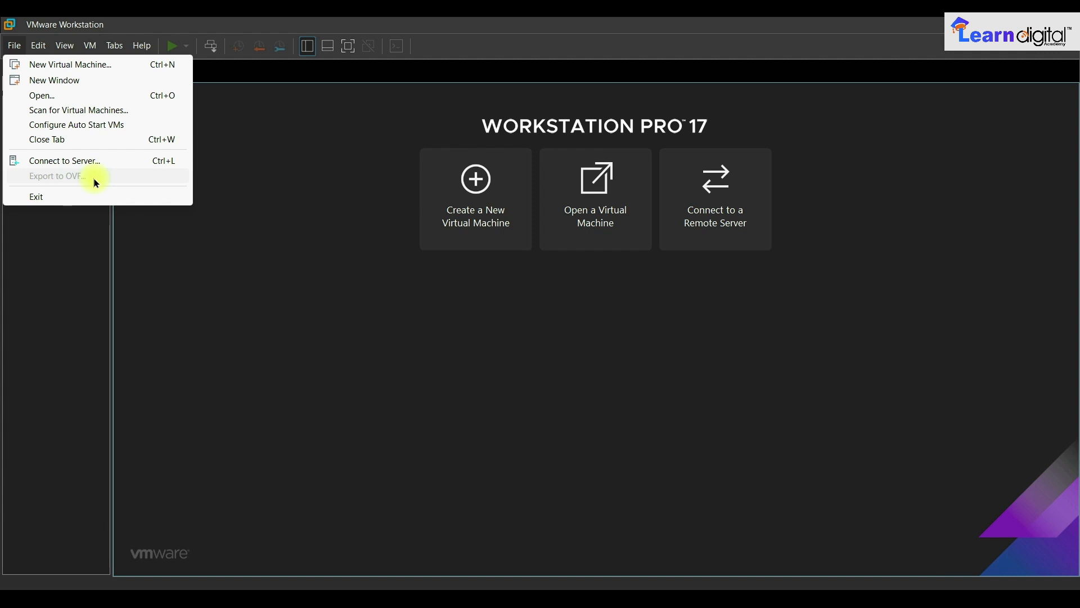
mouse_move(39, 45)
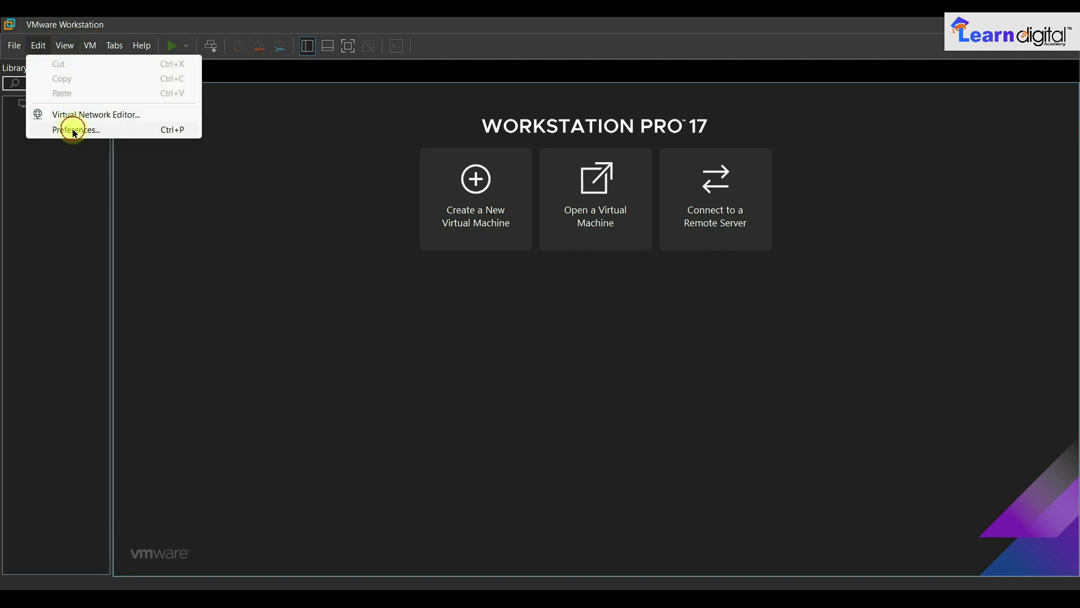
left_click(74, 130)
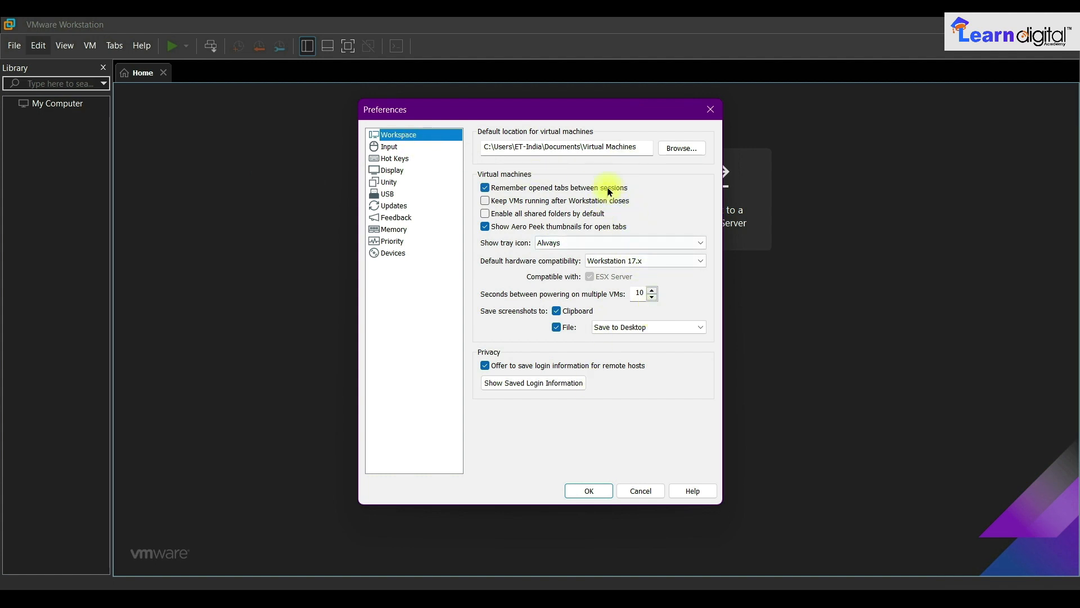
left_click(710, 108)
Examine the view commands, including Autosize and Customize, and the virtual machine and help commands.
left_click(69, 47)
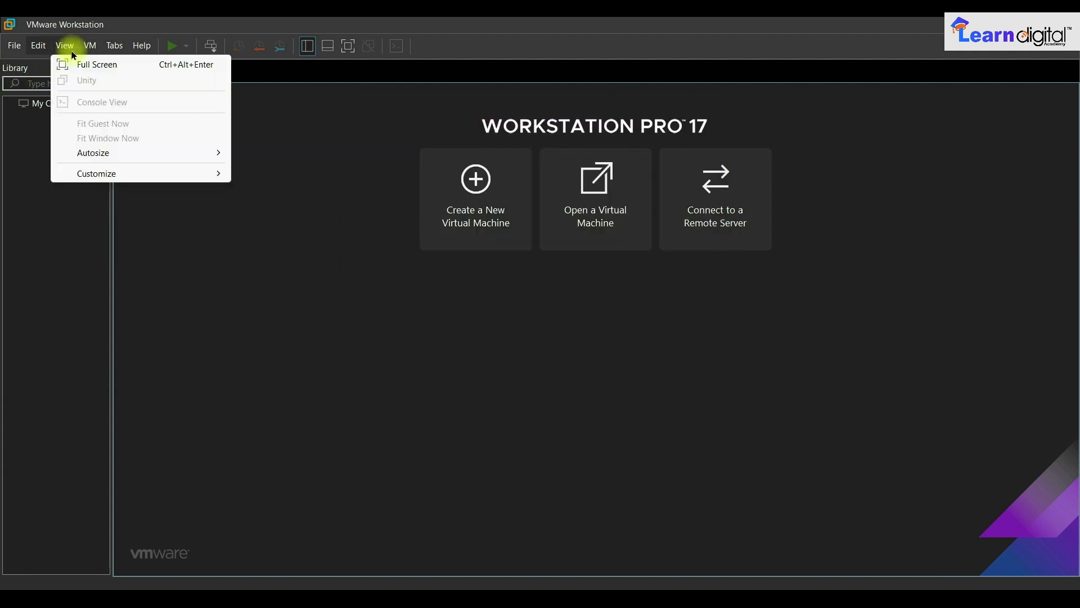
mouse_move(108, 48)
mouse_move(63, 45)
mouse_move(102, 159)
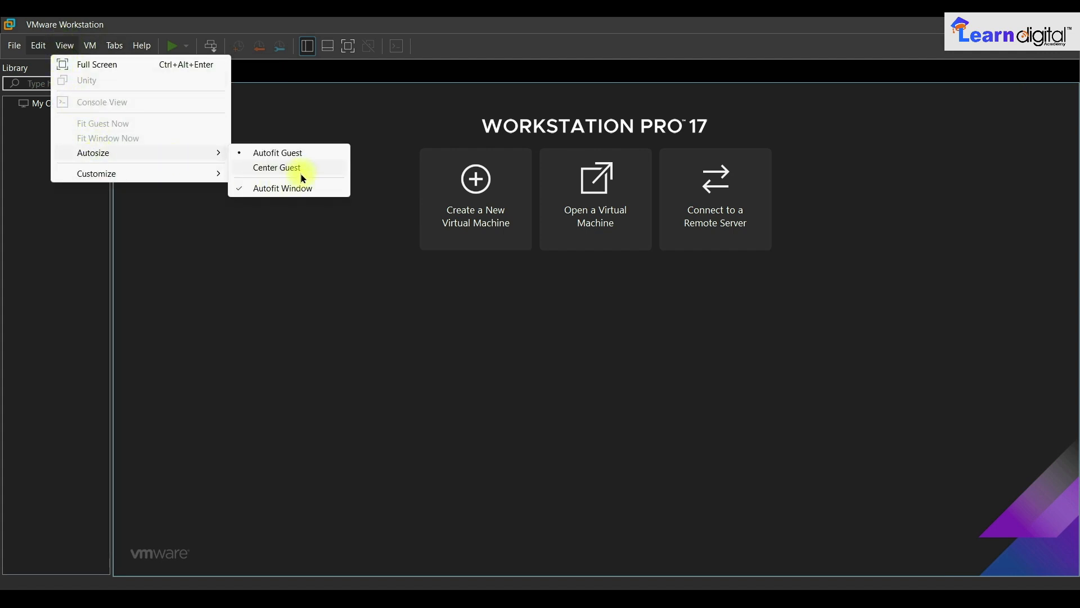
mouse_move(130, 183)
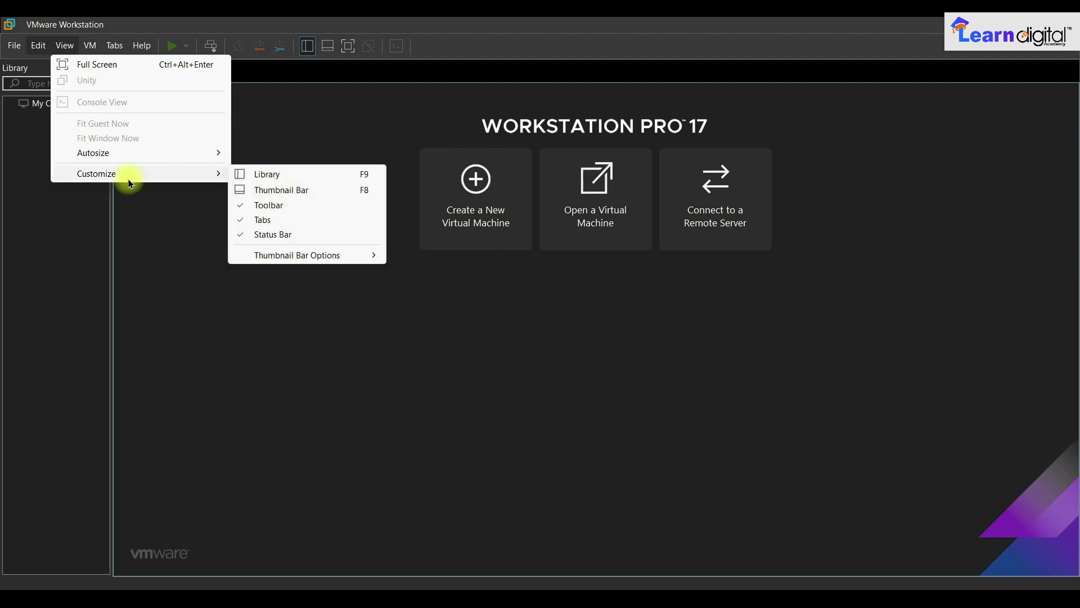
mouse_move(88, 45)
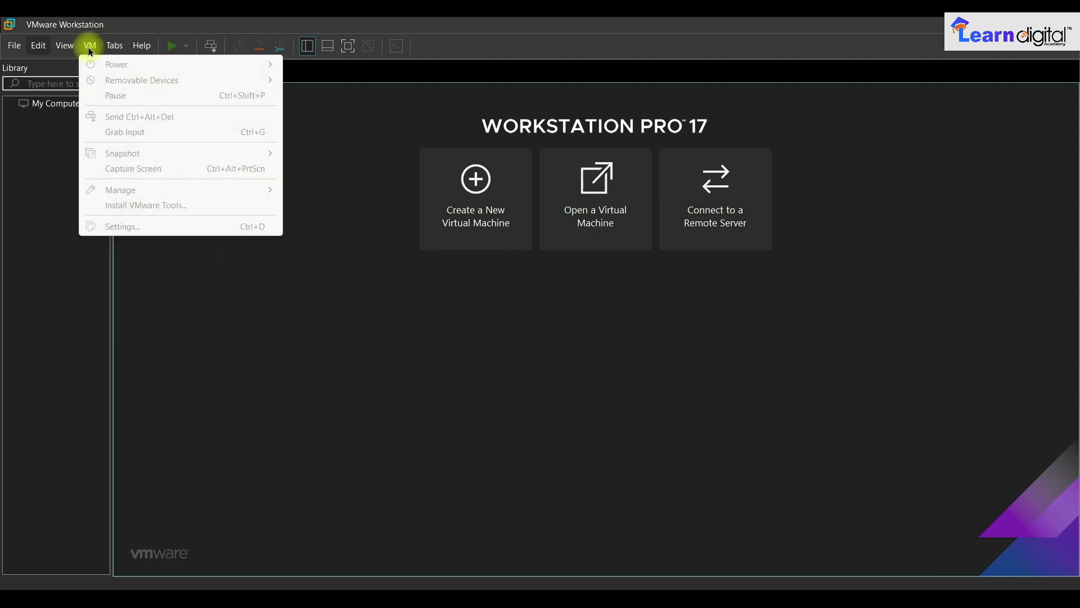
left_click(90, 46)
left_click(90, 48)
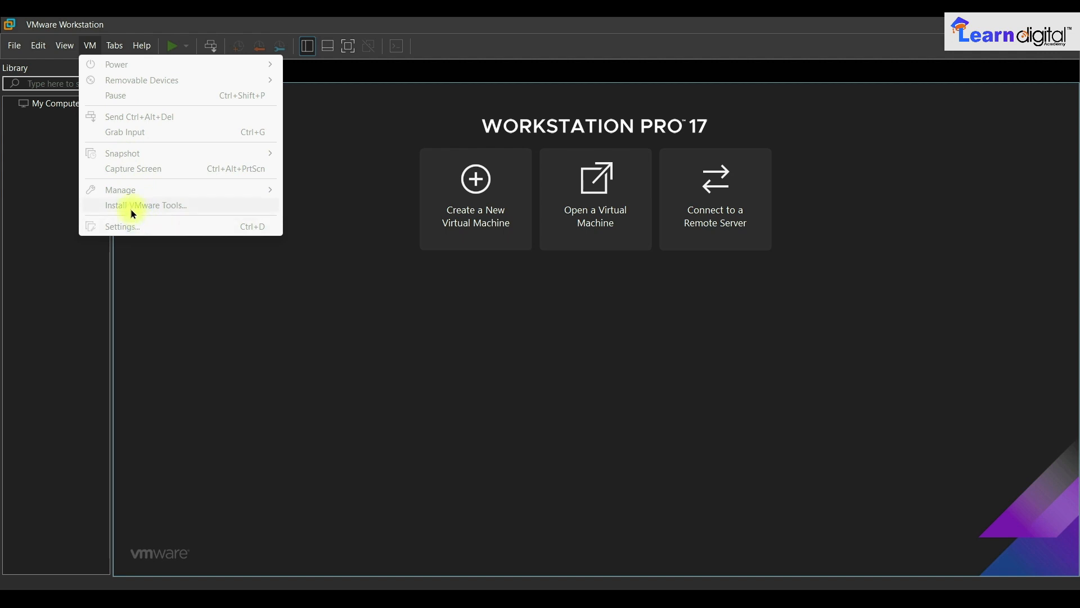
mouse_move(120, 50)
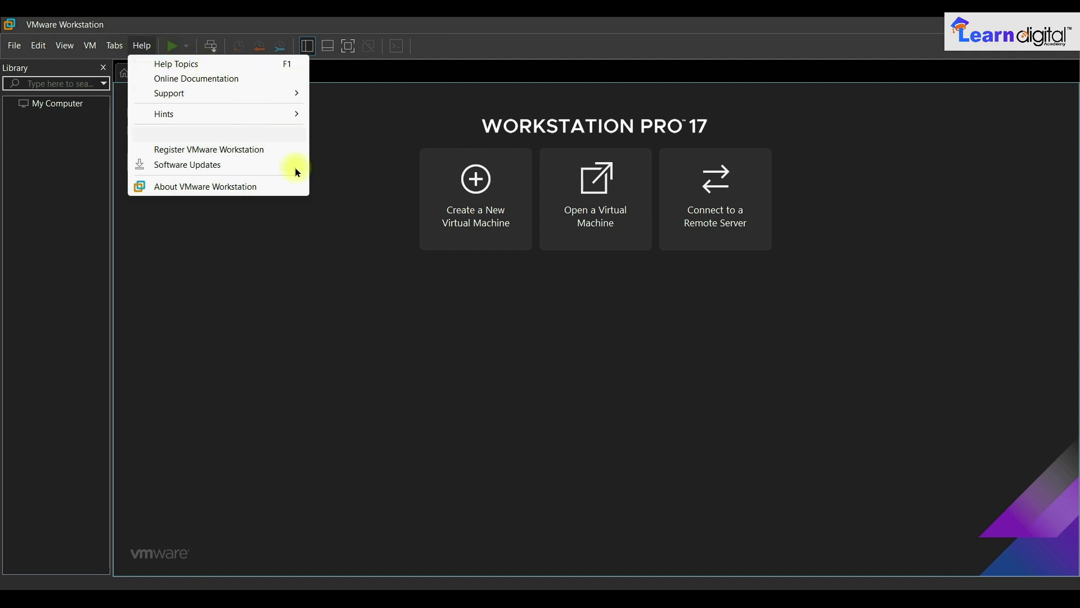
left_click(328, 227)
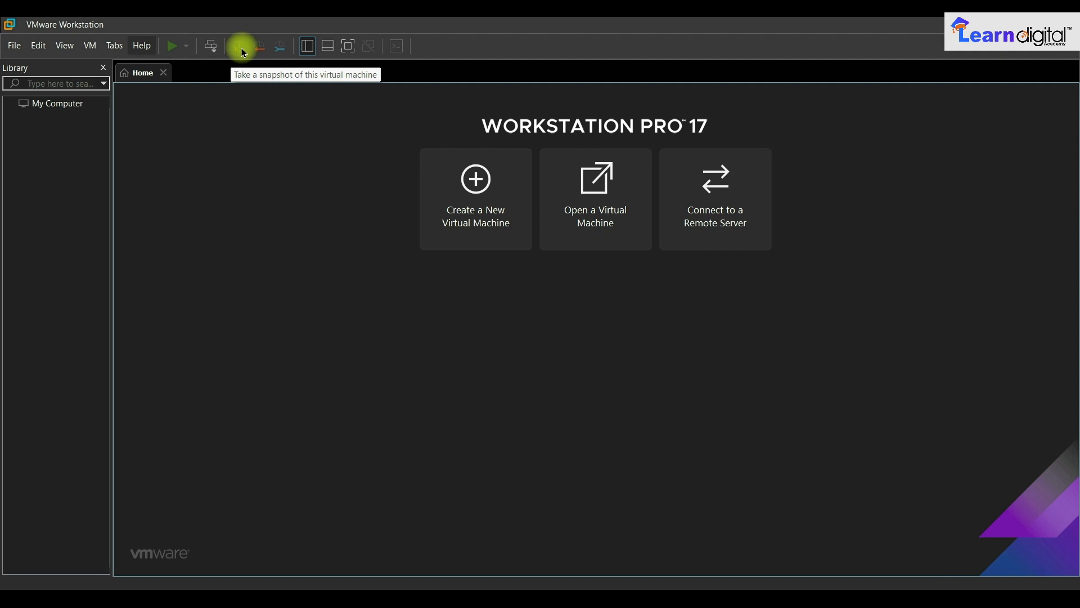
Hide and restore the library, and show the thumbnail bar.
left_click(306, 46)
left_click(306, 46)
left_click(328, 47)
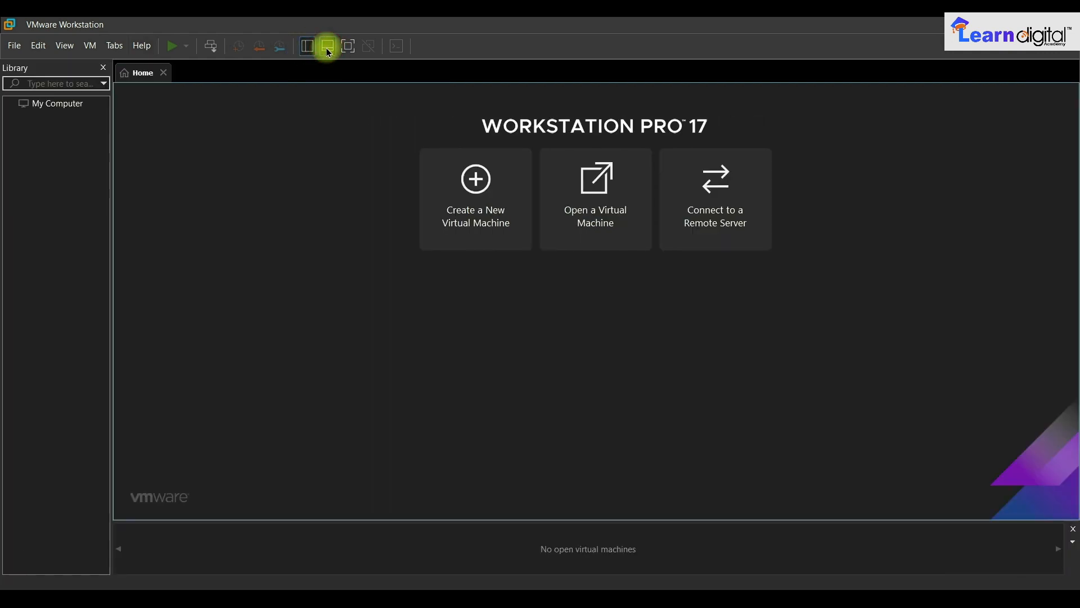
Hide the thumbnail bar, and switch the workspace to full screen and back to the normal window.
left_click(328, 47)
left_click(348, 46)
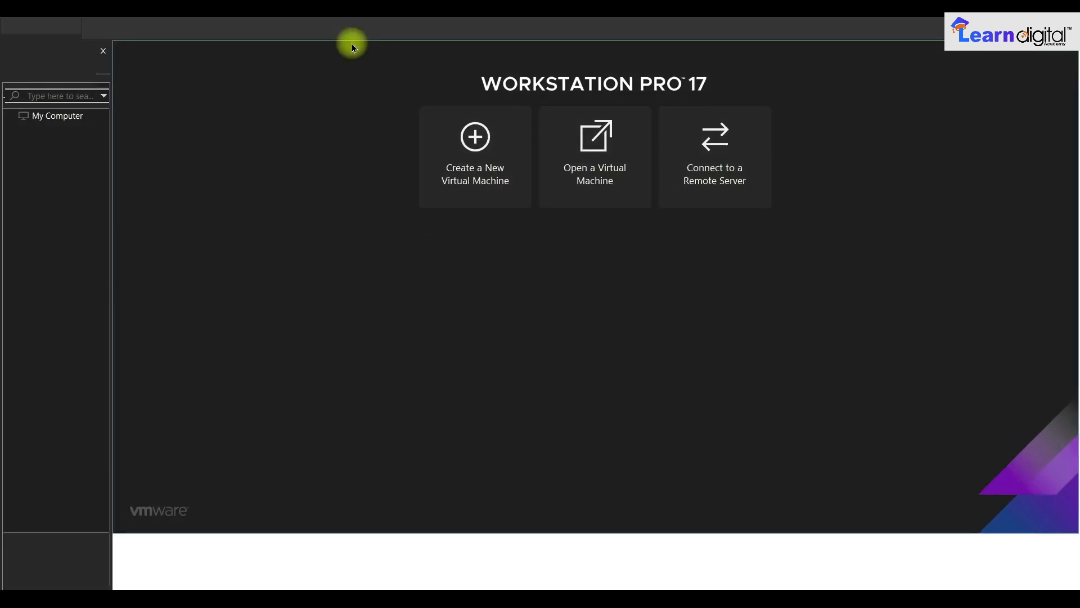
left_click(457, 24)
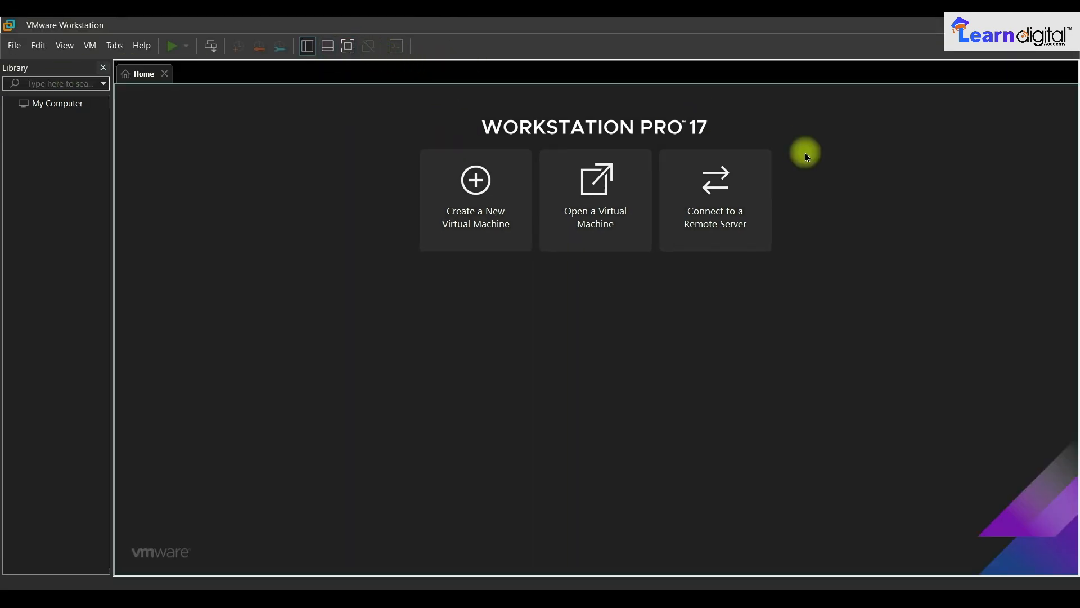
Start creating a new virtual machine with the Custom (advanced) configuration.
left_click(502, 212)
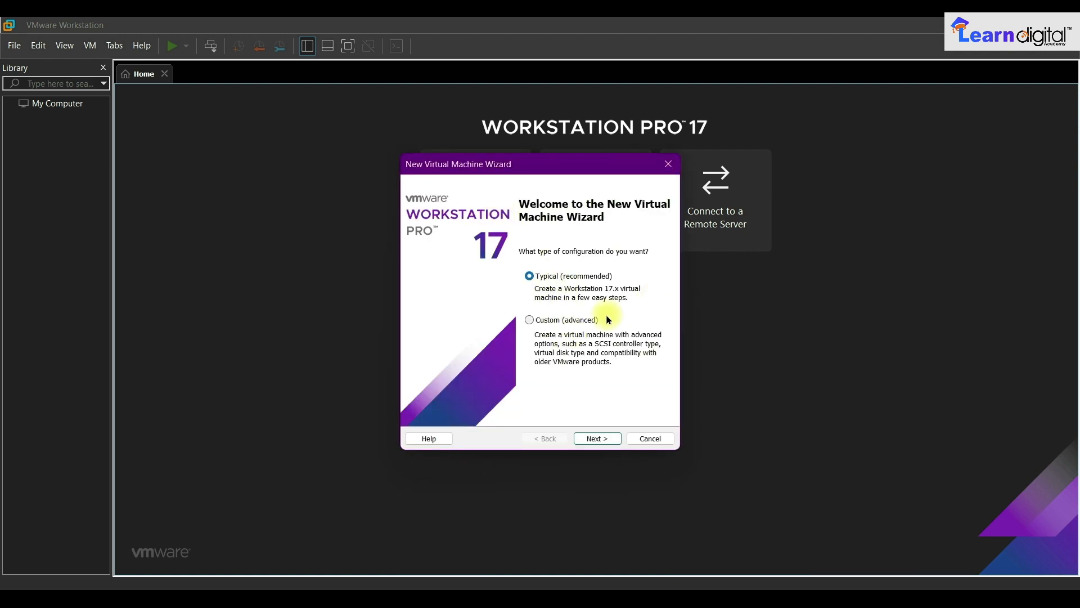
left_click(563, 324)
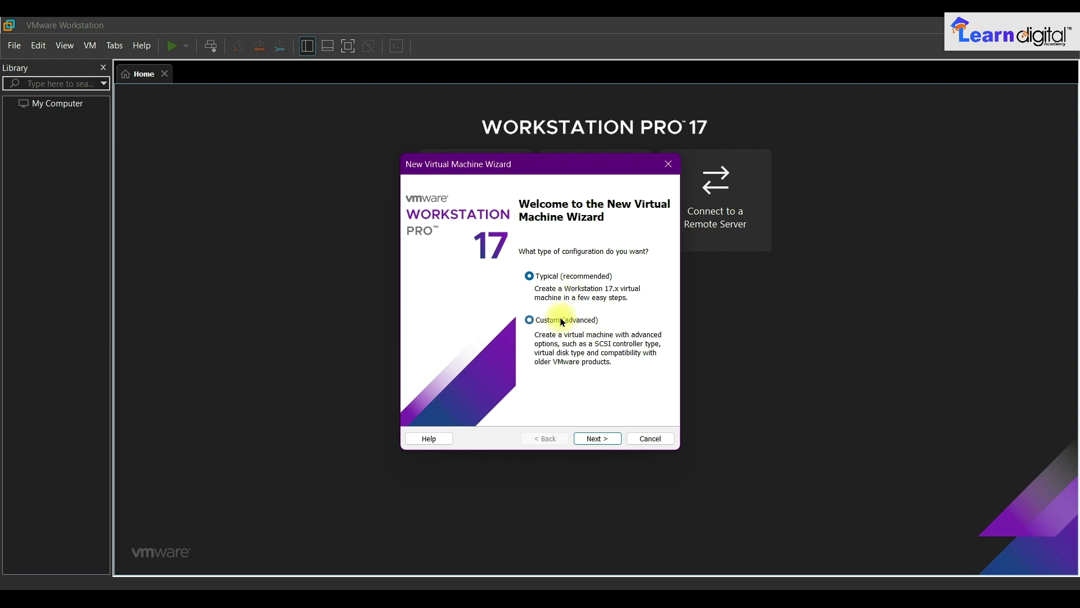
left_click(593, 443)
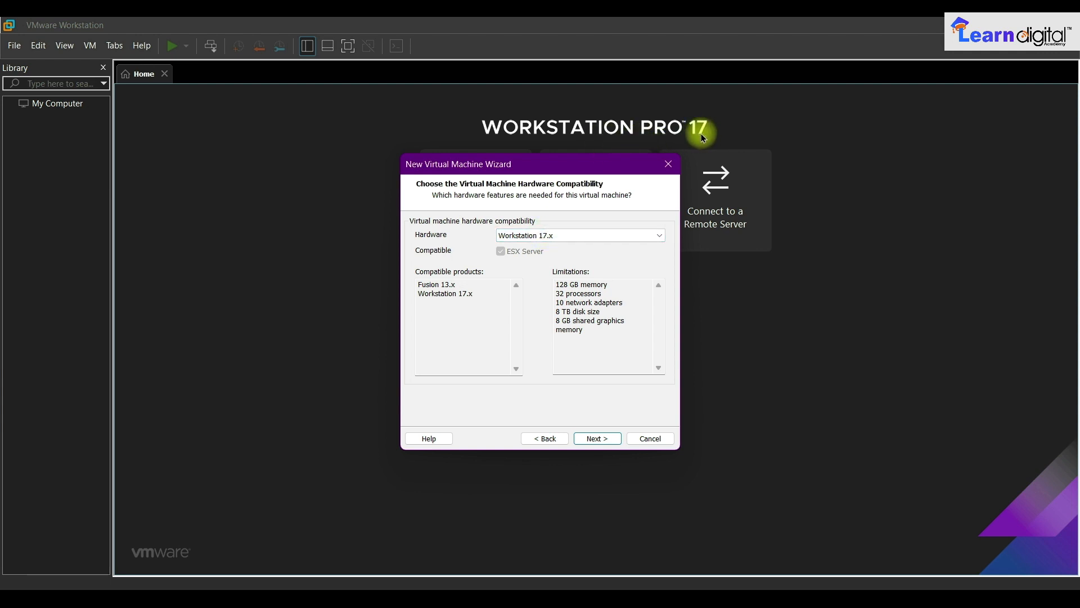
Review the hardware compatibility versions, keep Workstation 17.x, and continue to the guest operating system installation options.
left_click(564, 237)
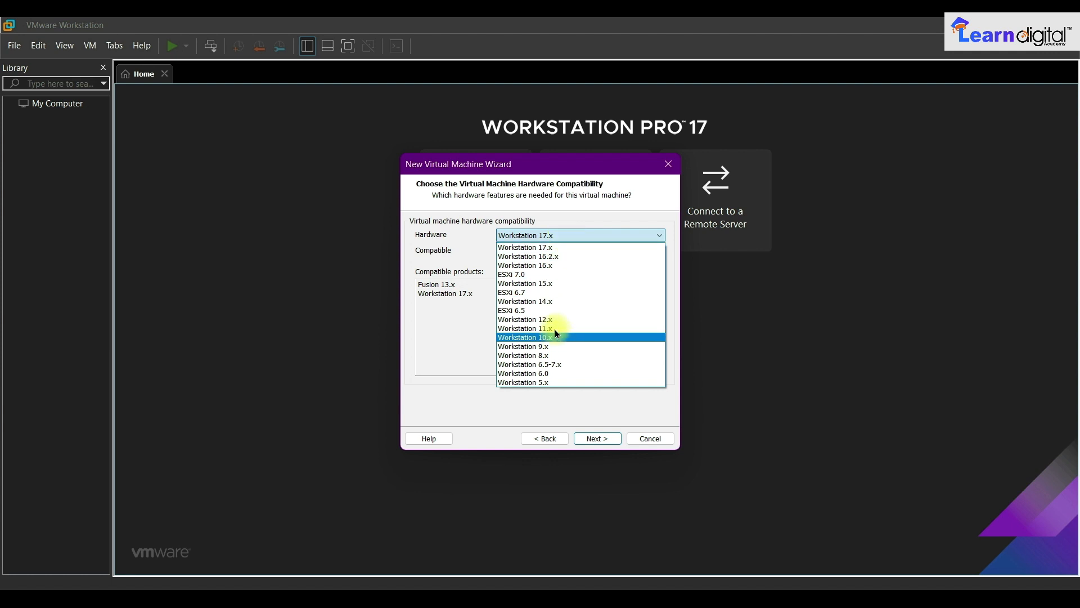
left_click(584, 252)
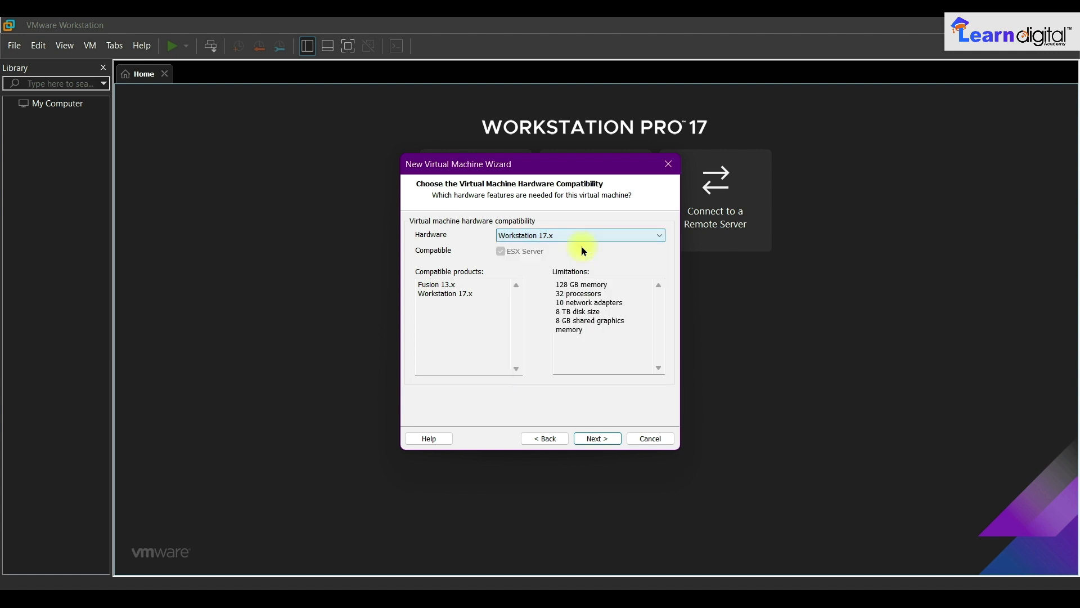
left_click(595, 438)
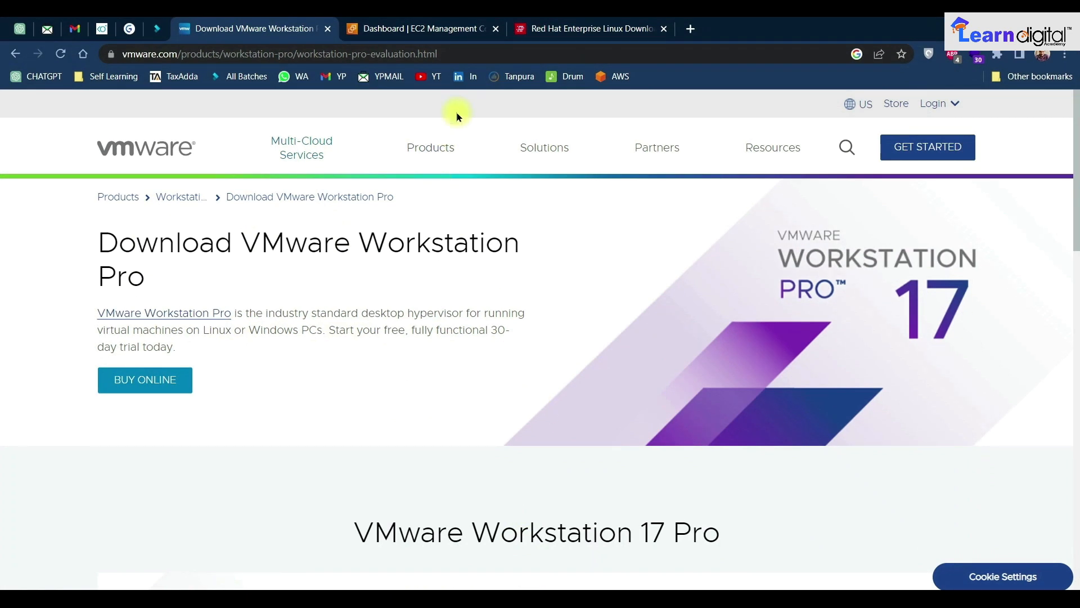
Switch to the browser and request the no-cost RHEL download from the Red Hat Developer download page.
left_click(619, 29)
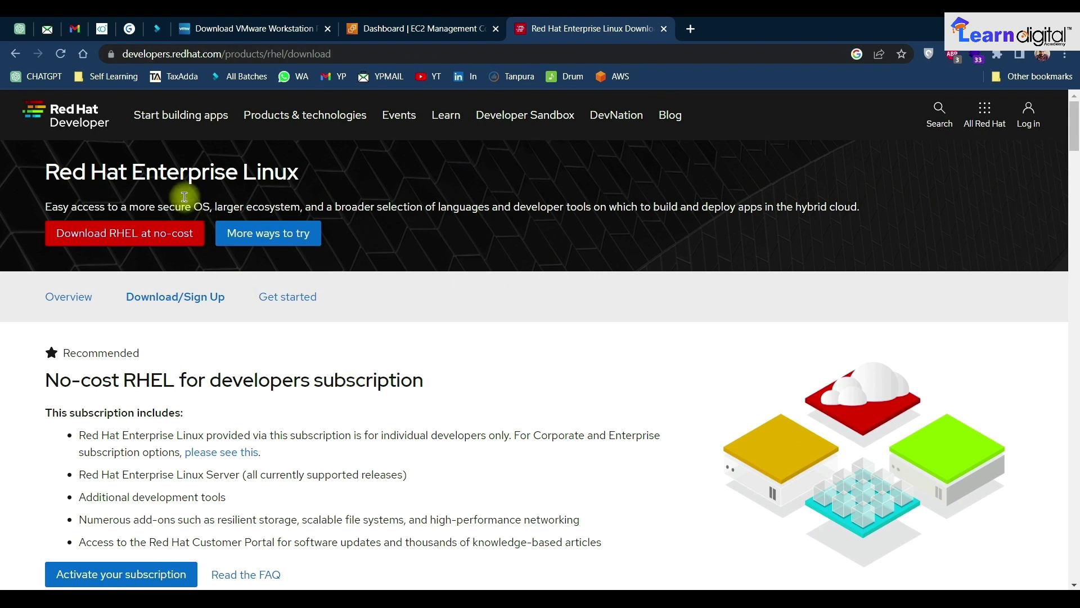
left_click_drag(123, 53, 346, 53)
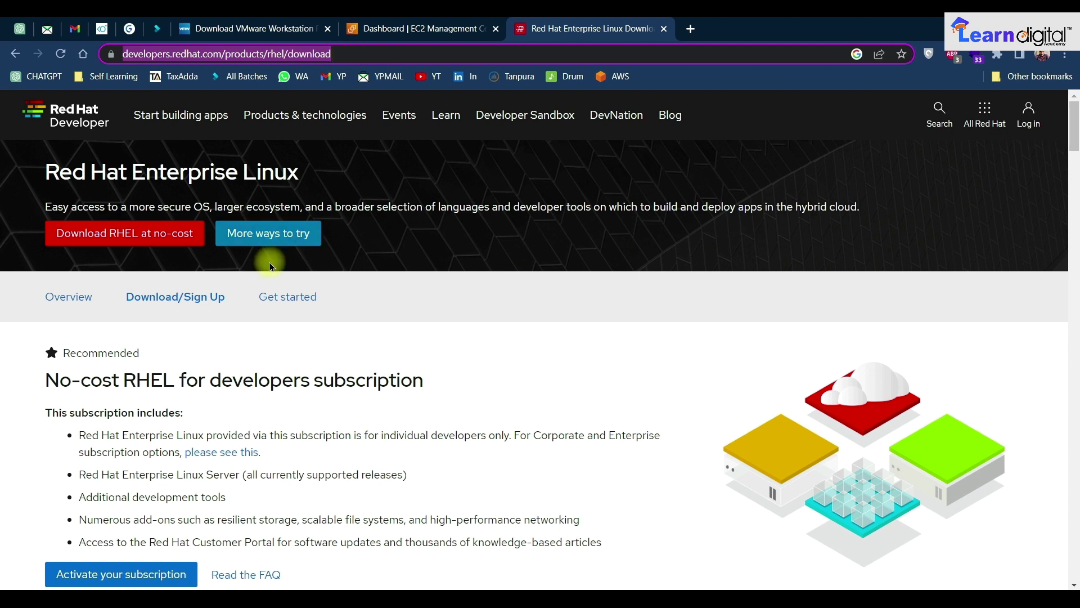
scroll(272, 288, "down", 3)
scroll(270, 293, "up", 3)
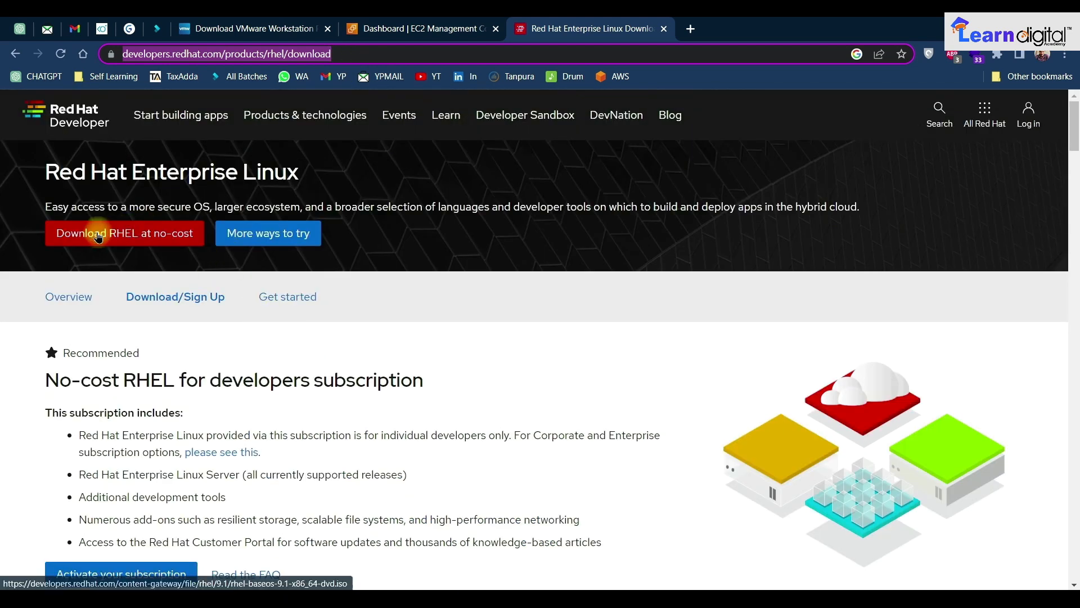
left_click(171, 245)
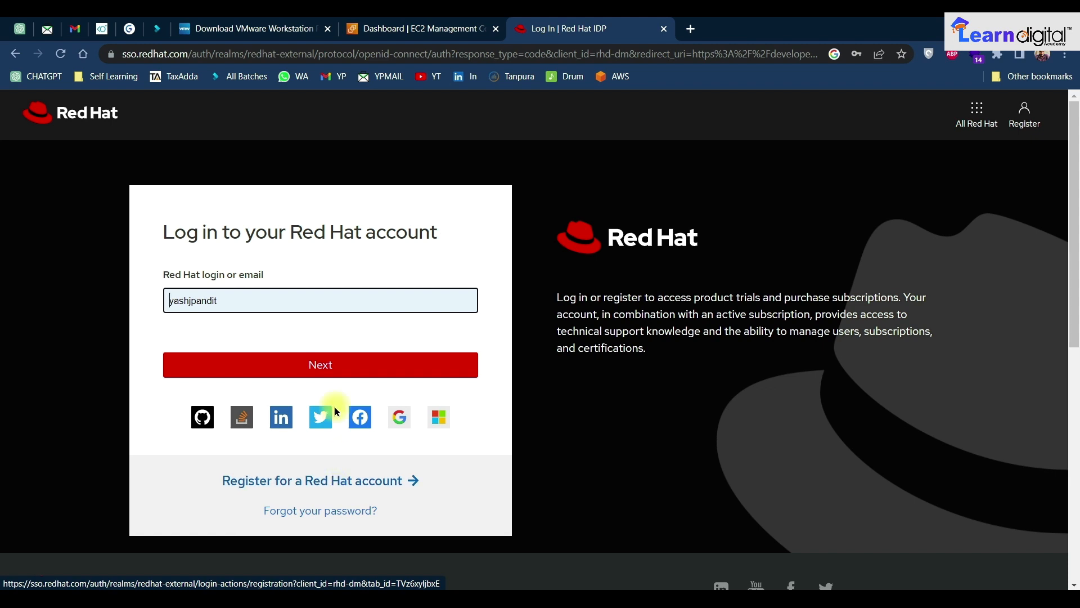
Log in to the Red Hat account with the saved login email and the account password.
left_click(248, 302)
left_click(313, 370)
left_click(314, 373)
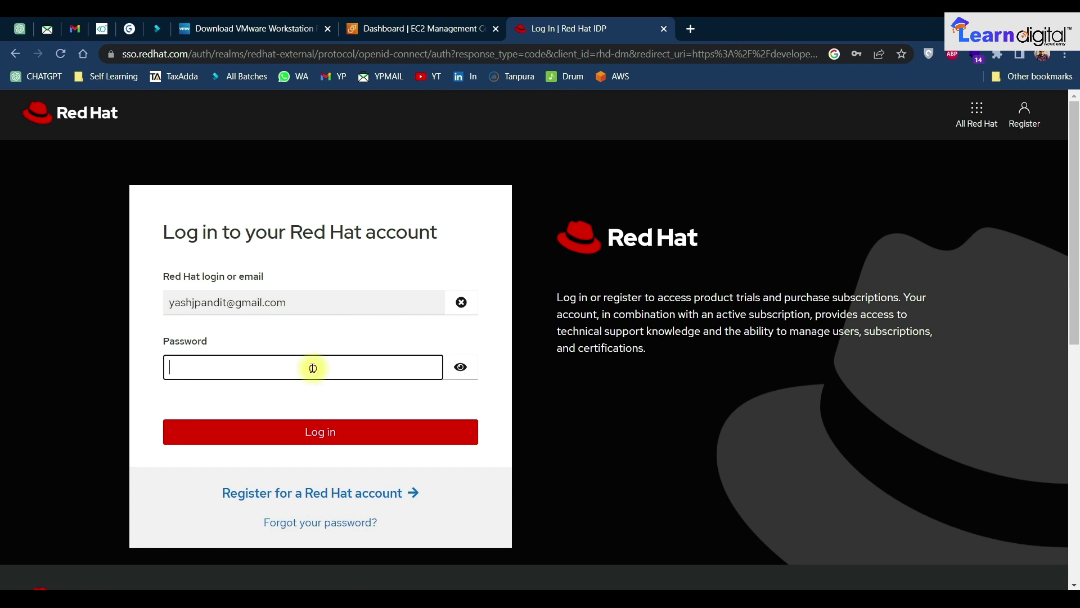
left_click(309, 444)
left_click(300, 438)
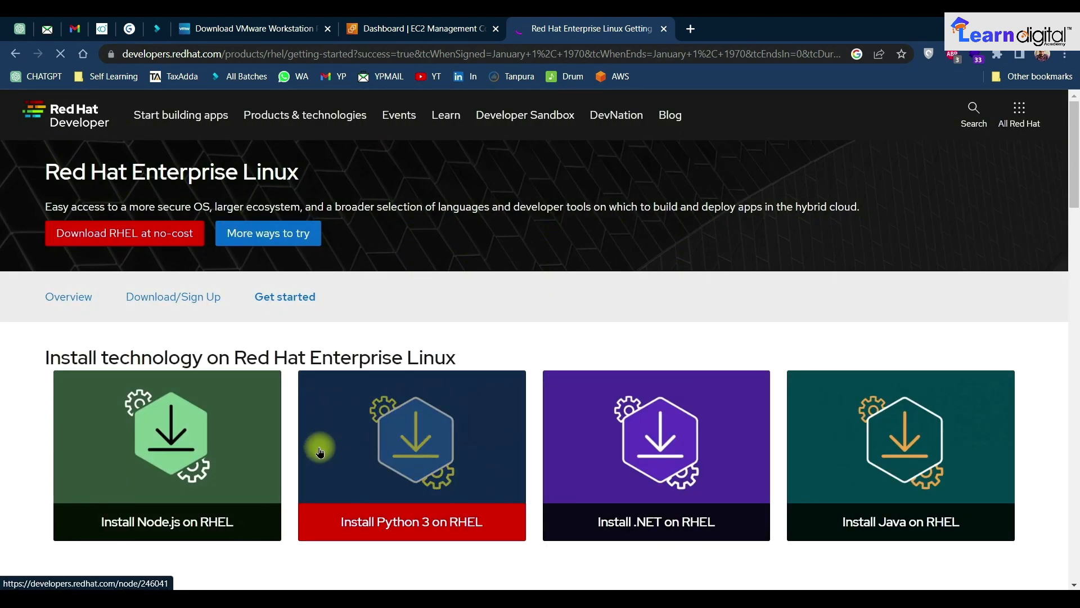
Cancel saving the second copy of the RHEL 9.1 ISO, and close the Red Hat browser tab.
scroll(320, 451, "down", 3)
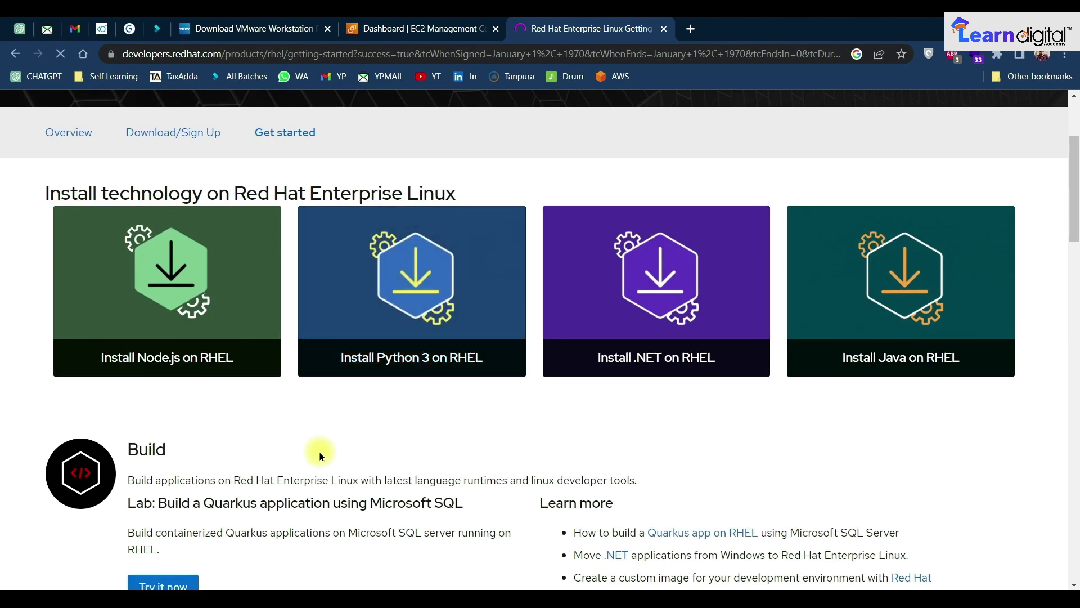
scroll(320, 455, "down", 10)
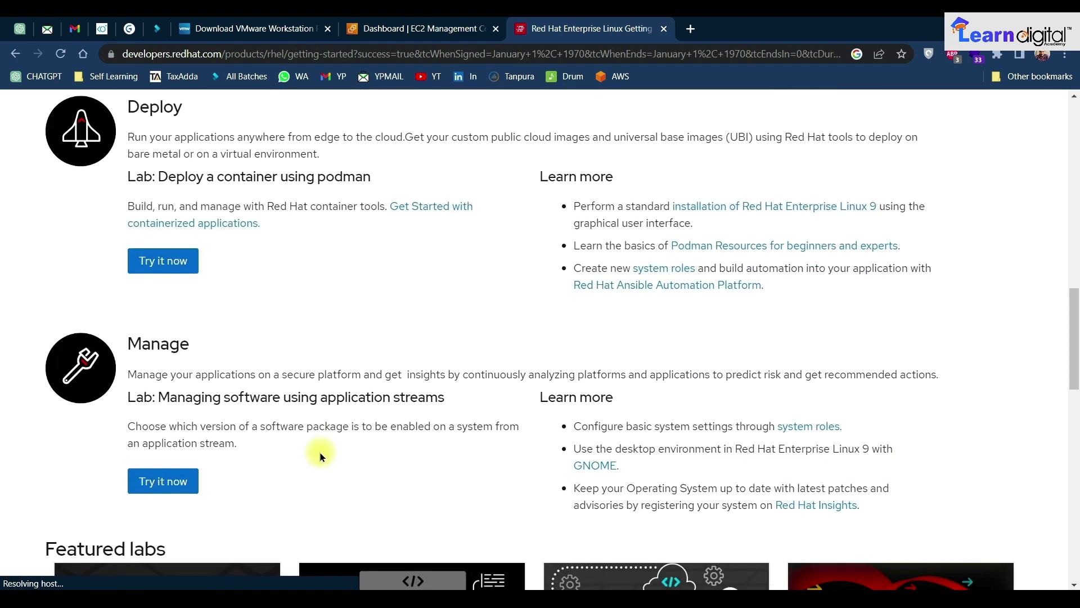
scroll(321, 454, "down", 5)
scroll(319, 448, "up", 15)
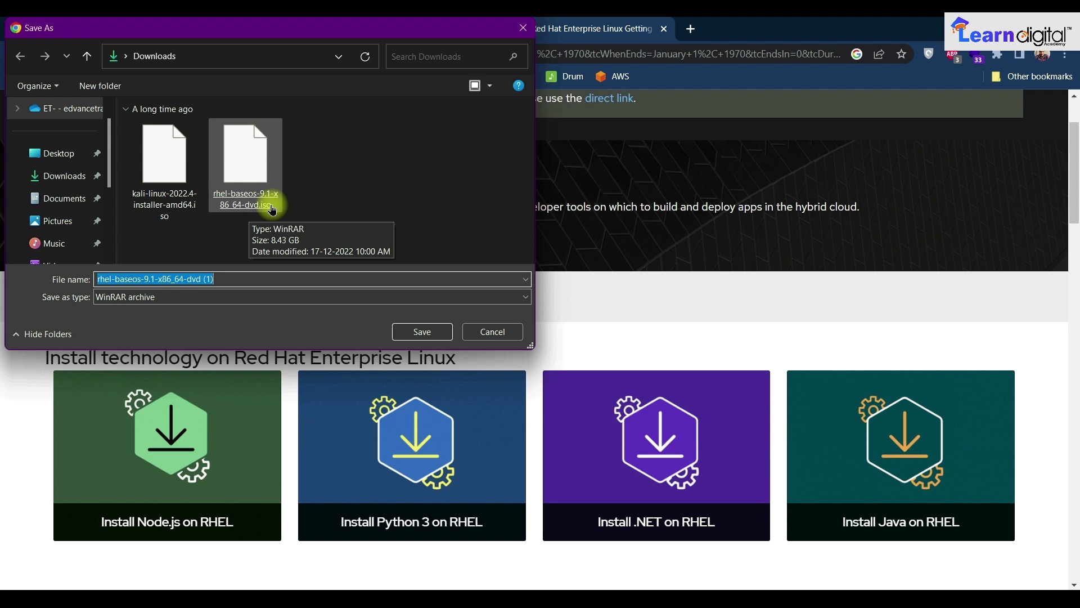
left_click(350, 205)
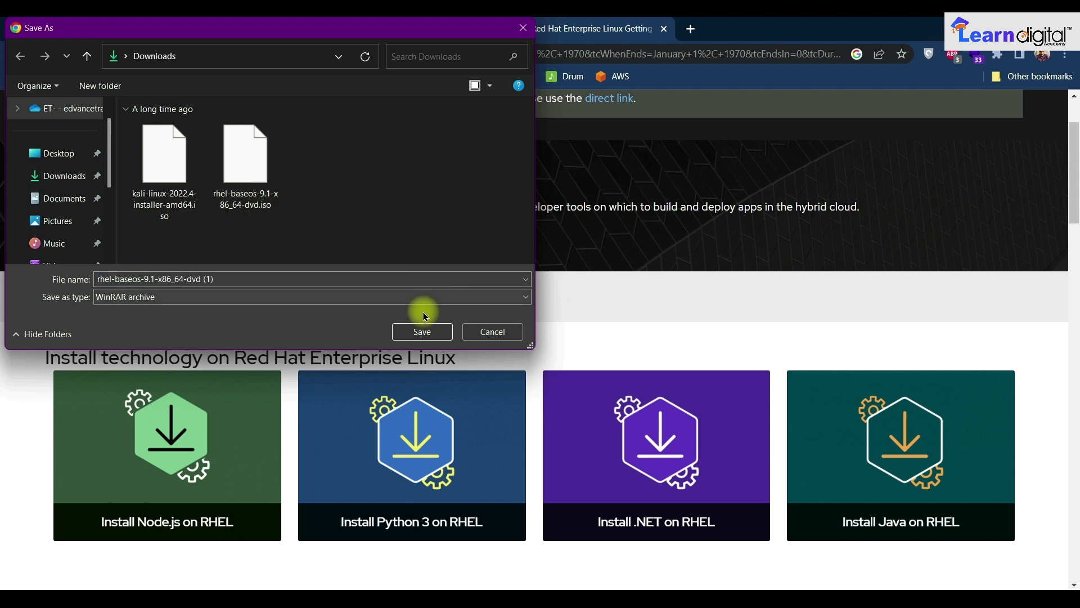
left_click(494, 332)
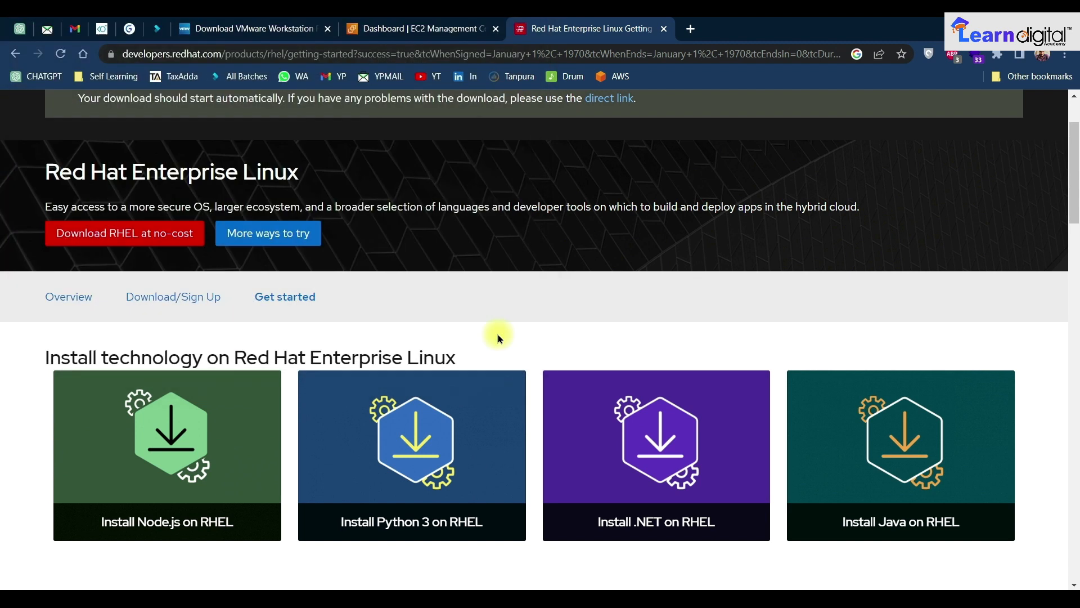
left_click(665, 30)
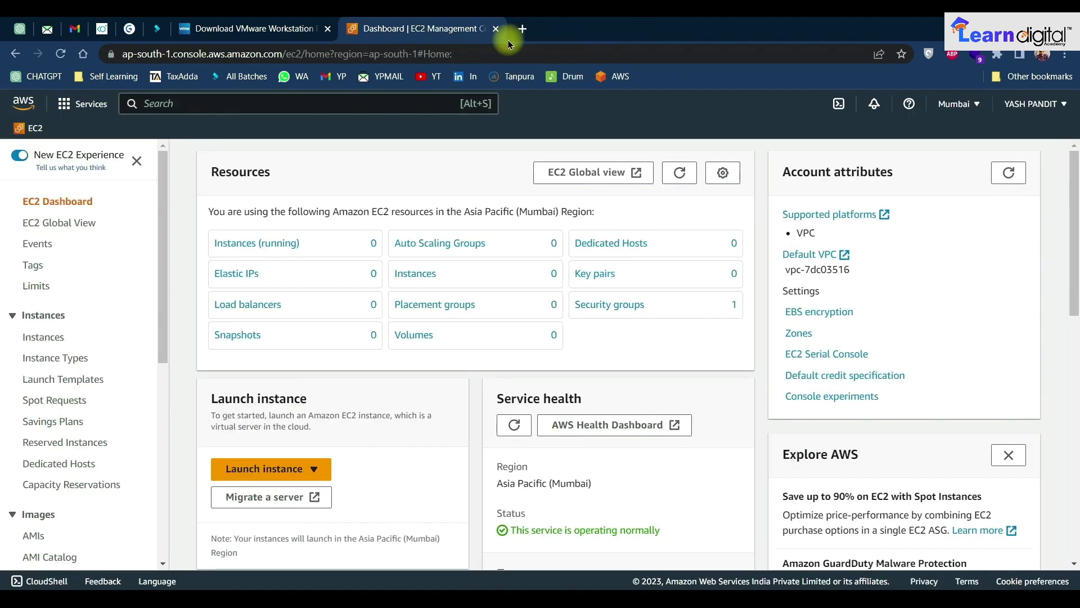
left_click(292, 29)
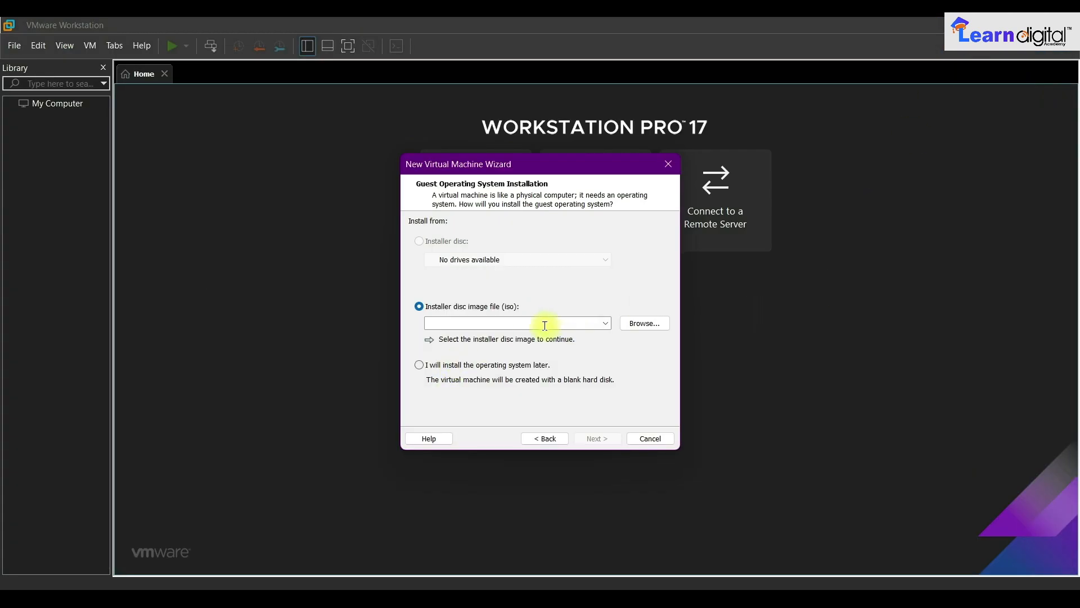
In VMware Workstation's wizard, choose to install the operating system later, and set the guest to Linux, version Red Hat Enterprise Linux 9 64-bit.
left_click(438, 366)
left_click(598, 438)
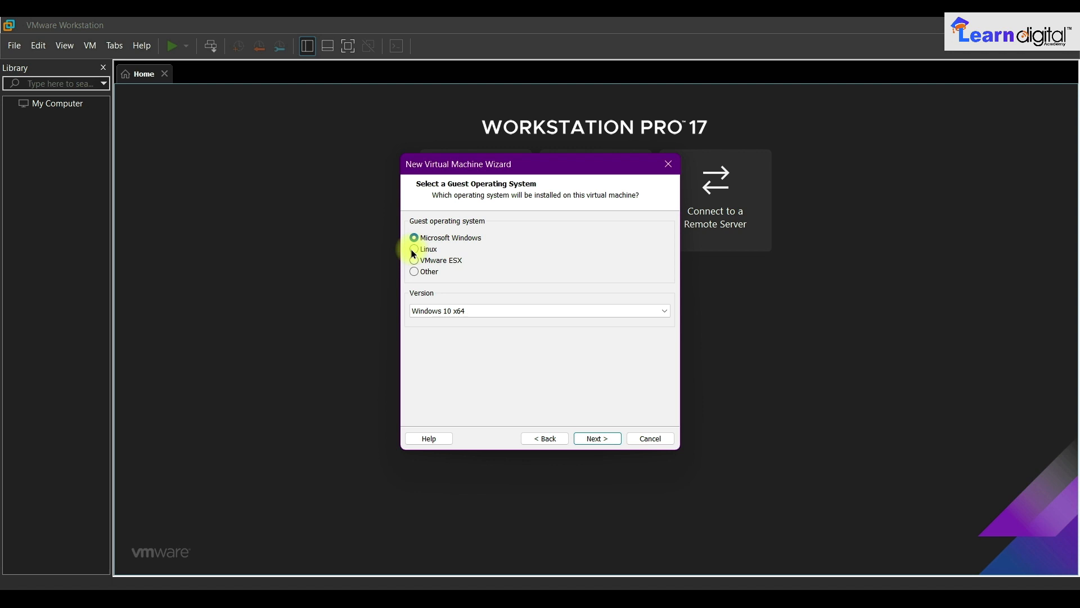
left_click(415, 251)
left_click(495, 314)
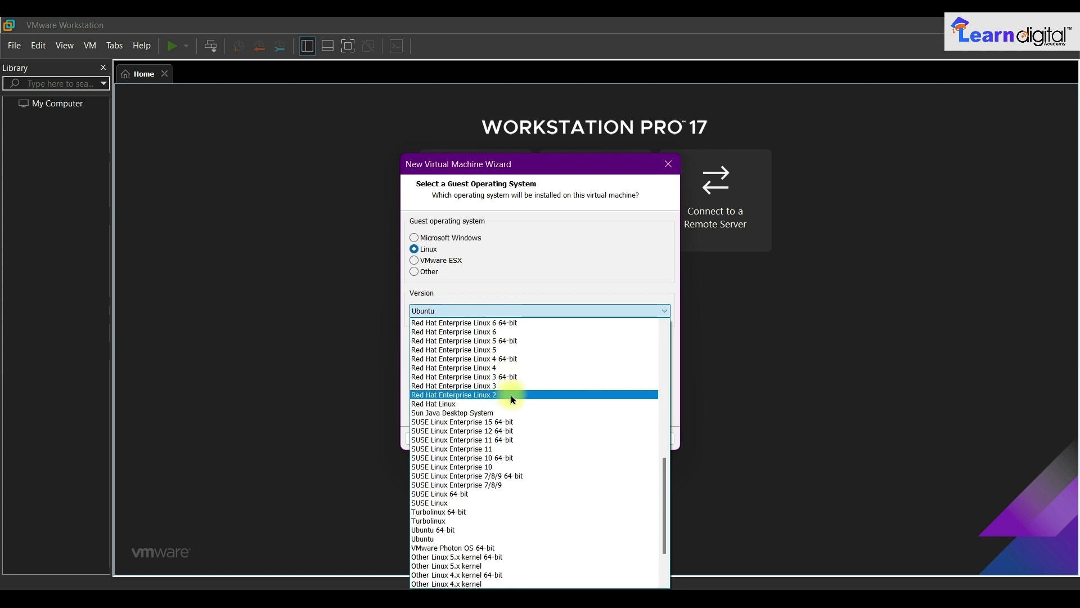
scroll(512, 374, "up", 3)
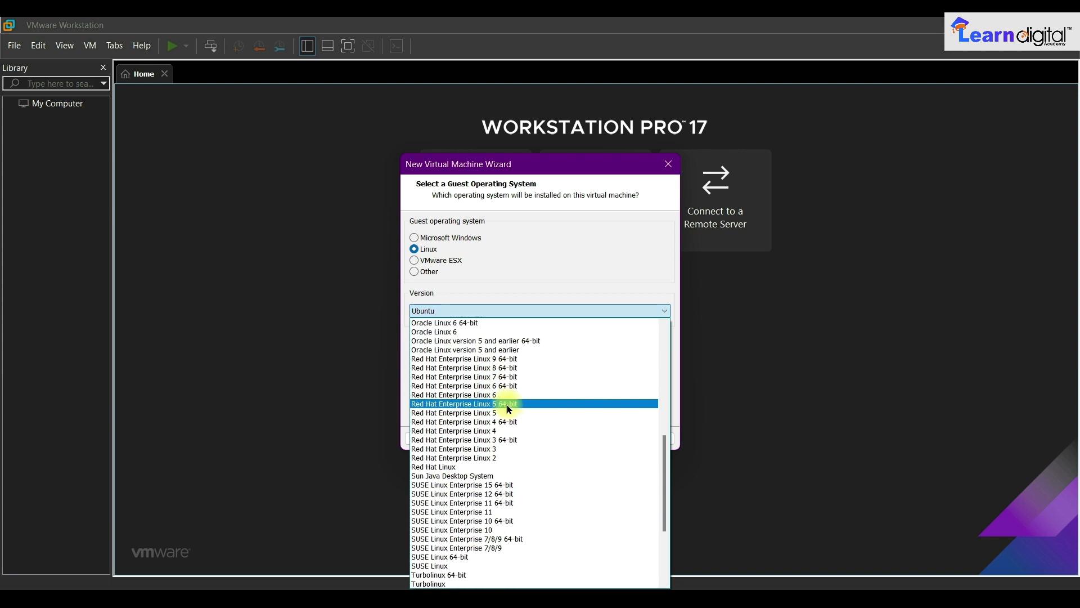
left_click(497, 358)
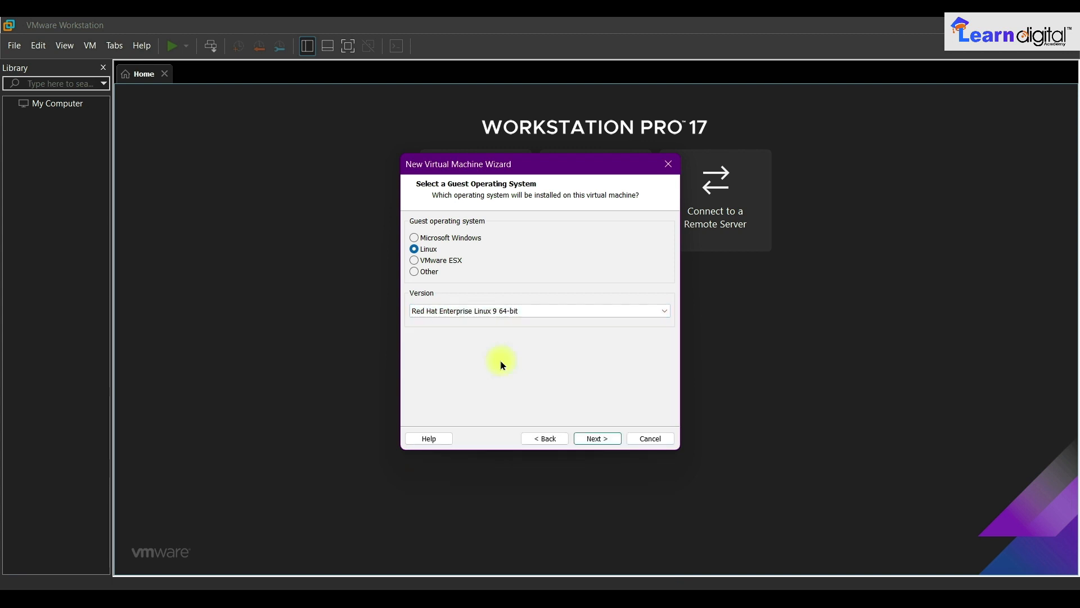
Try Red Hat Enterprise Linux 8 64-bit as the guest version, and set it back to Red Hat Enterprise Linux 9 64-bit.
left_click(499, 313)
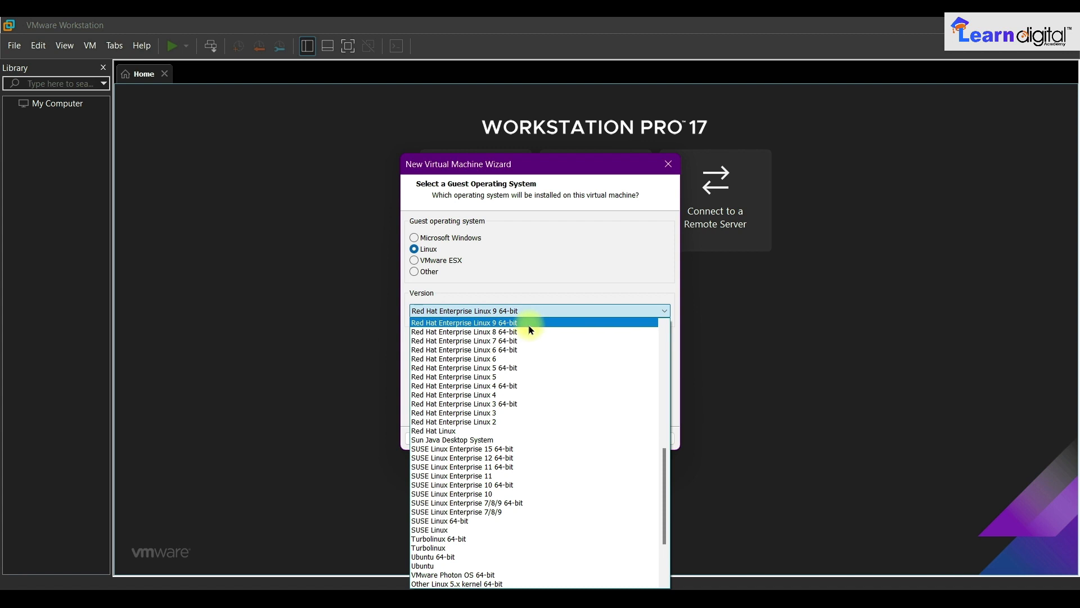
left_click(502, 335)
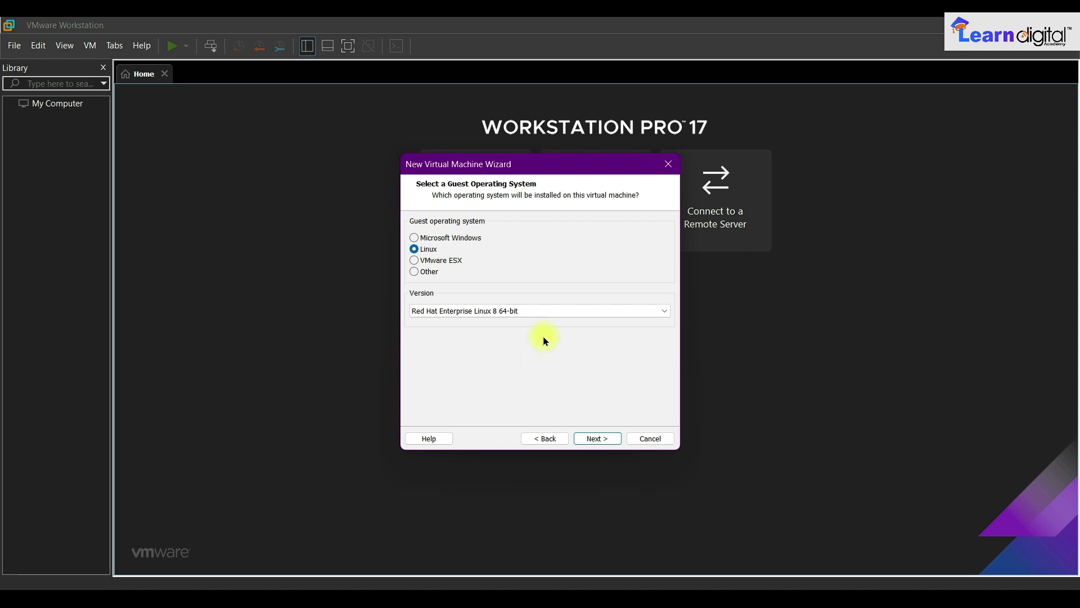
left_click(513, 311)
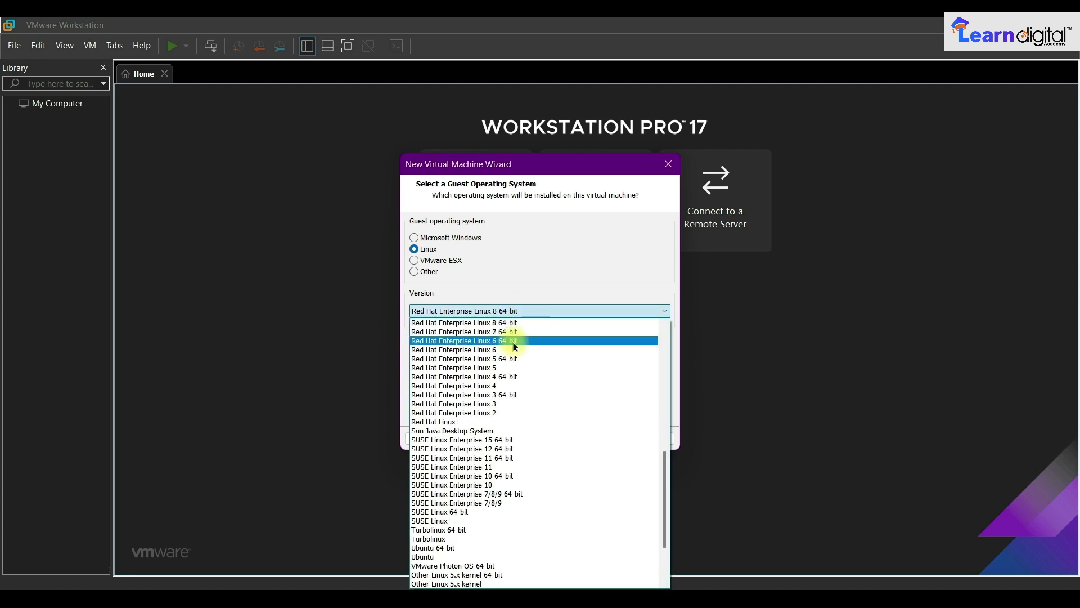
scroll(511, 350, "up", 2)
left_click(506, 377)
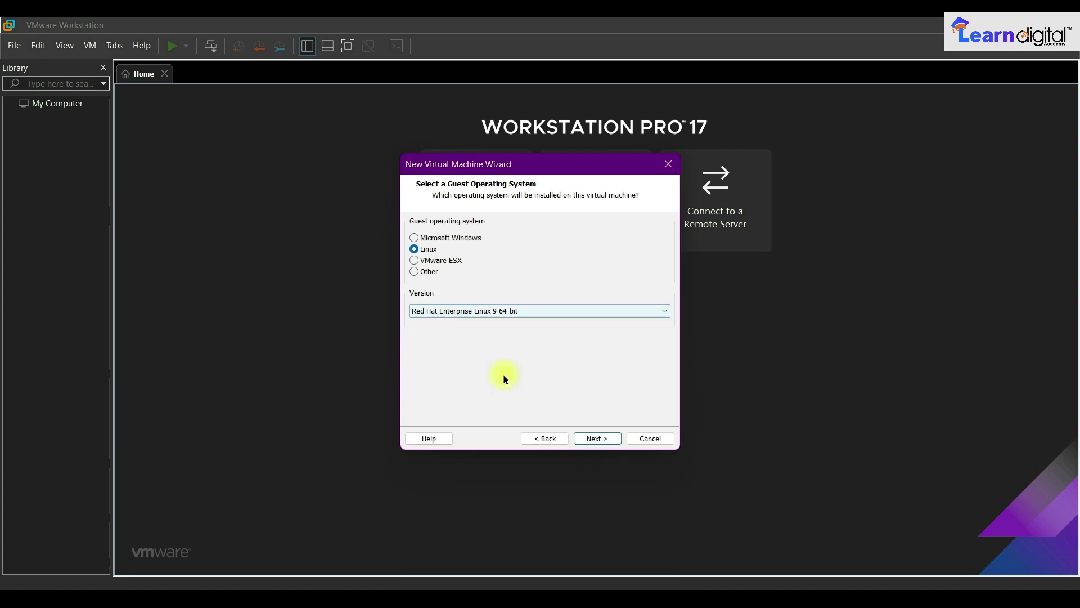
Accept the guest operating system and name the virtual machine "RH- Master".
left_click(601, 438)
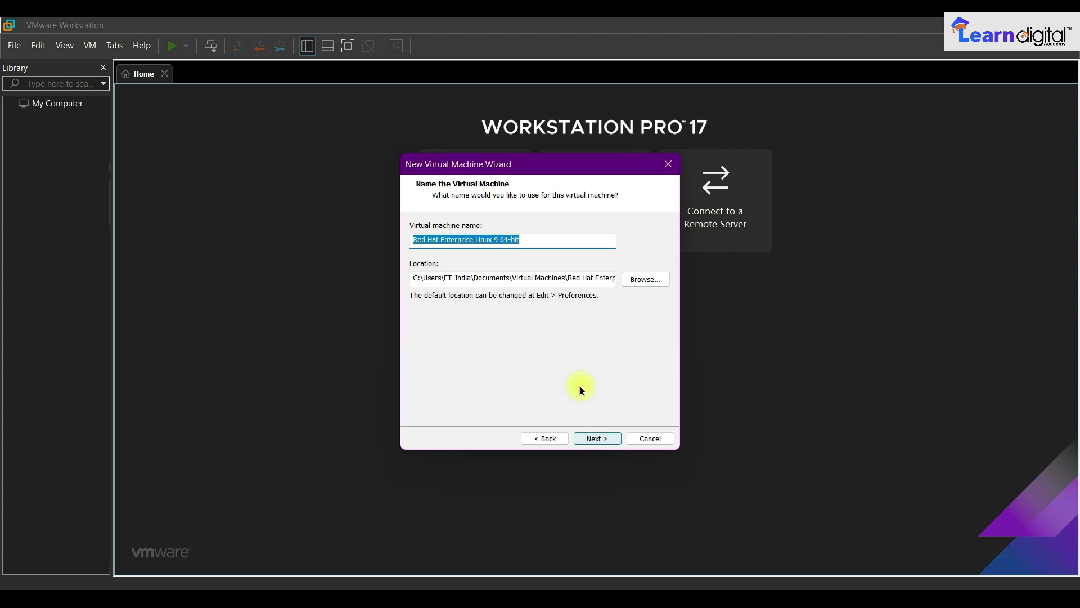
type("Red Hat")
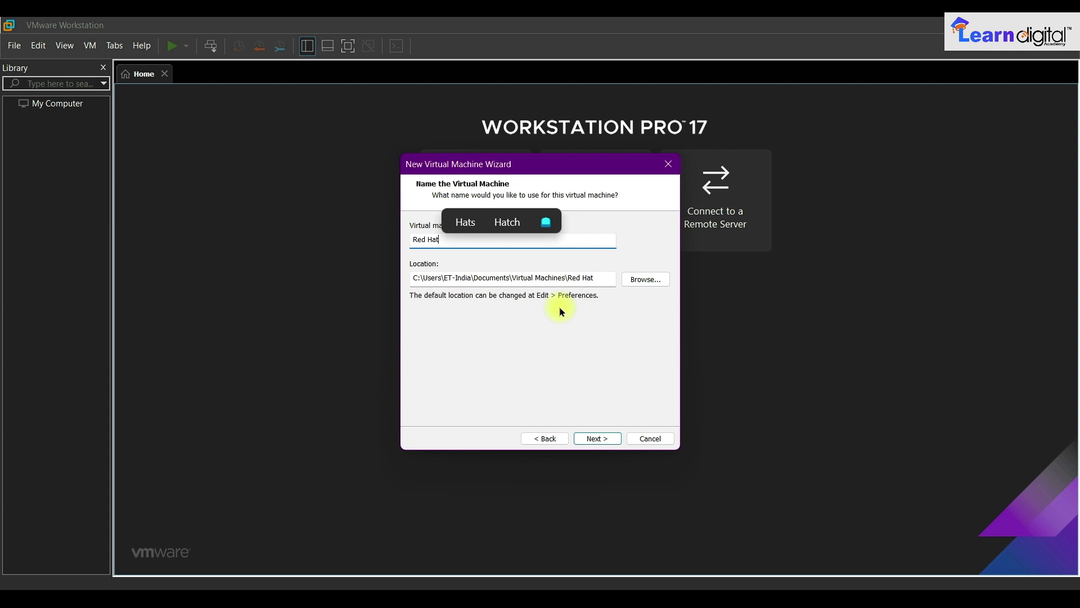
key("BackSpace")
key("BackSpace")
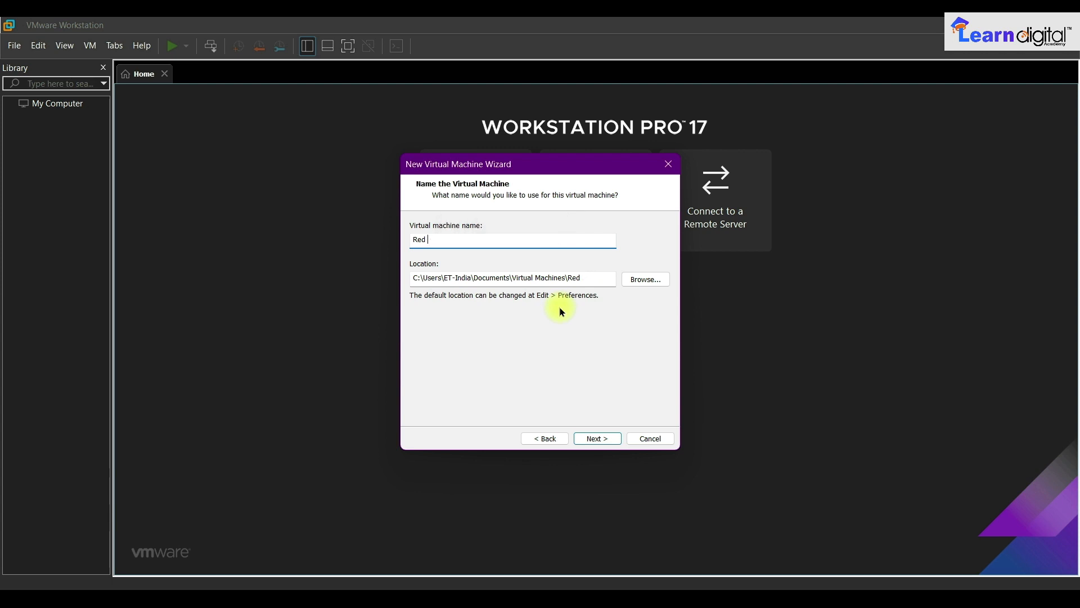
type("H")
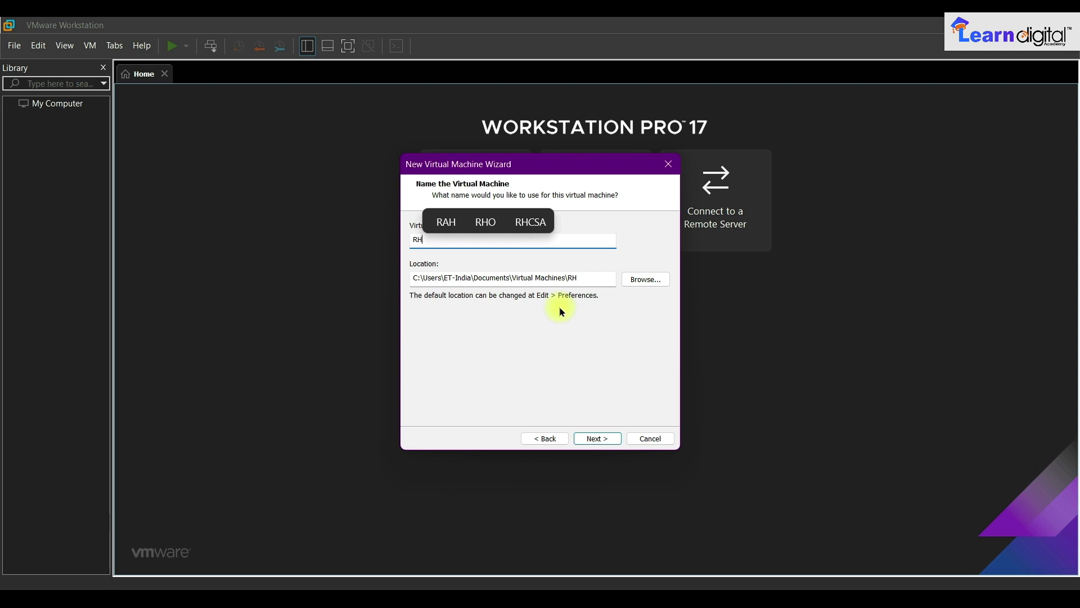
key("BackSpace")
key("BackSpace")
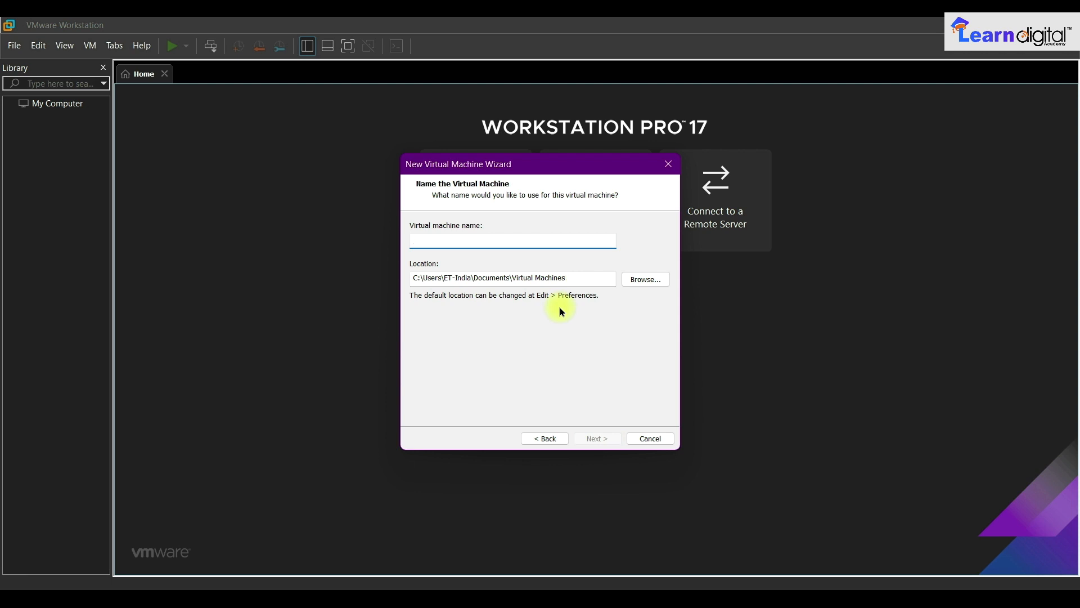
type("RH-")
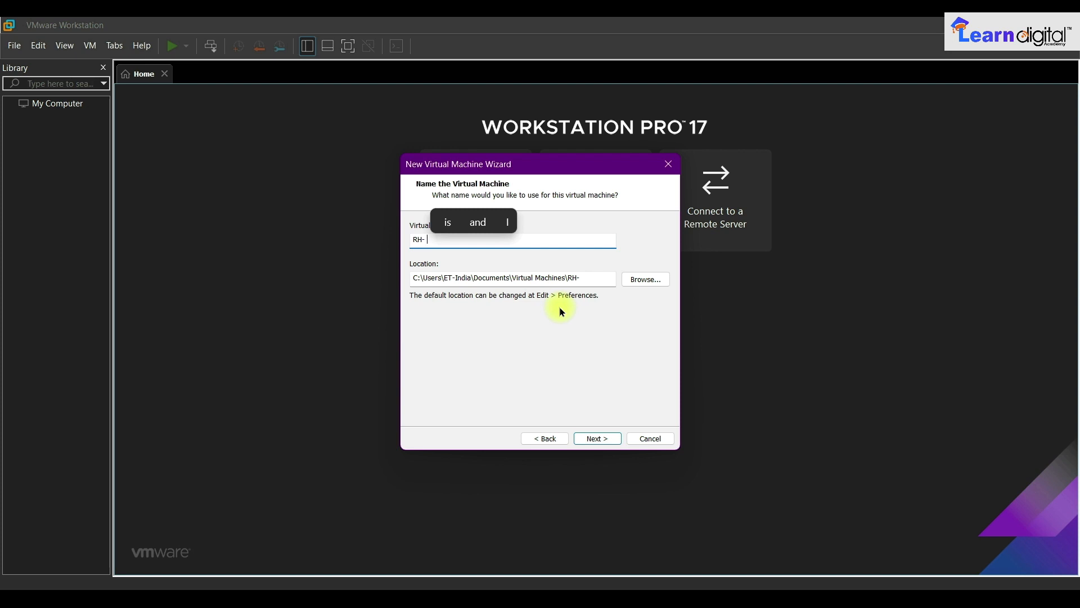
type(" Master")
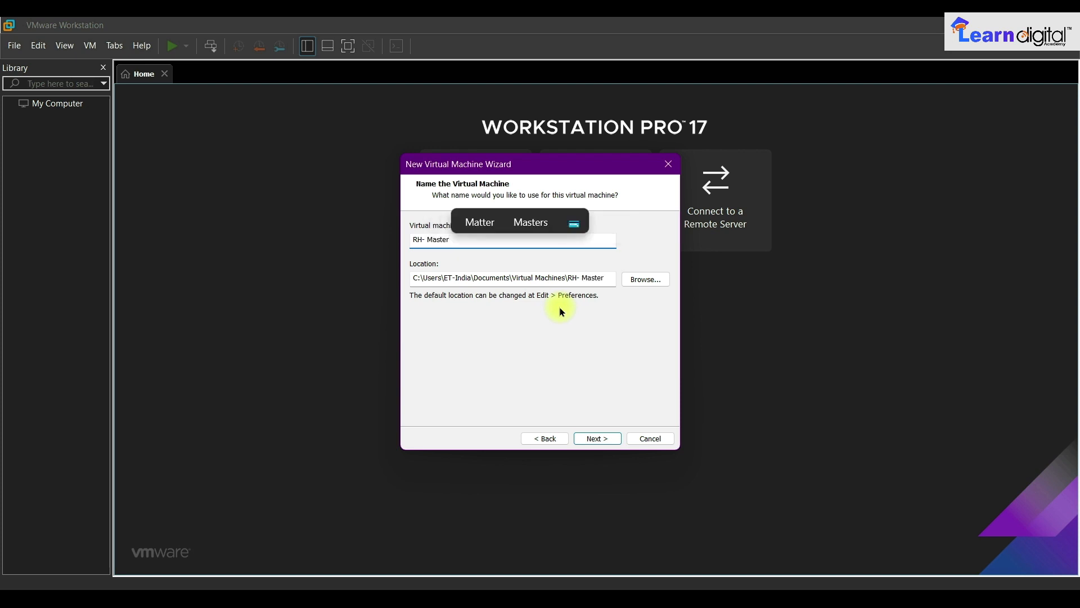
Browse for the virtual machine's location and select the Edvance Training (D:) drive.
left_click(649, 284)
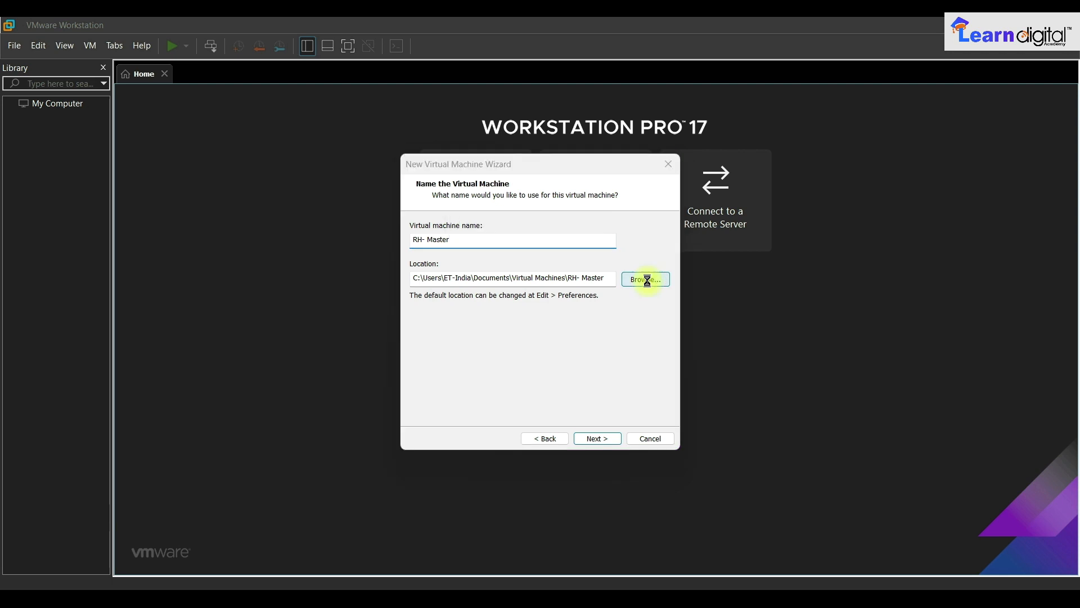
scroll(534, 329, "down", 2)
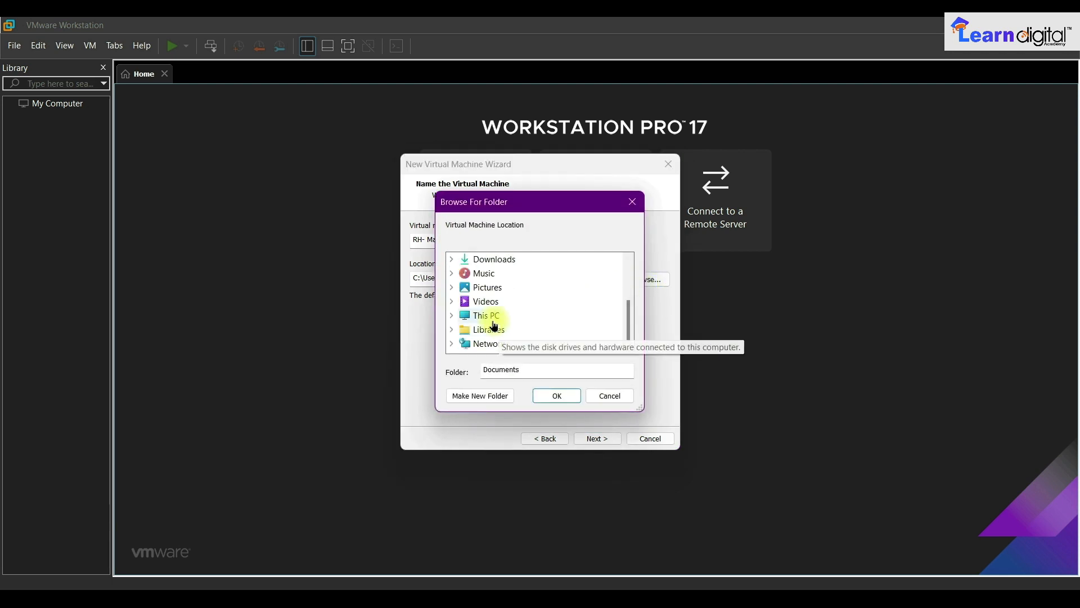
left_click(491, 318)
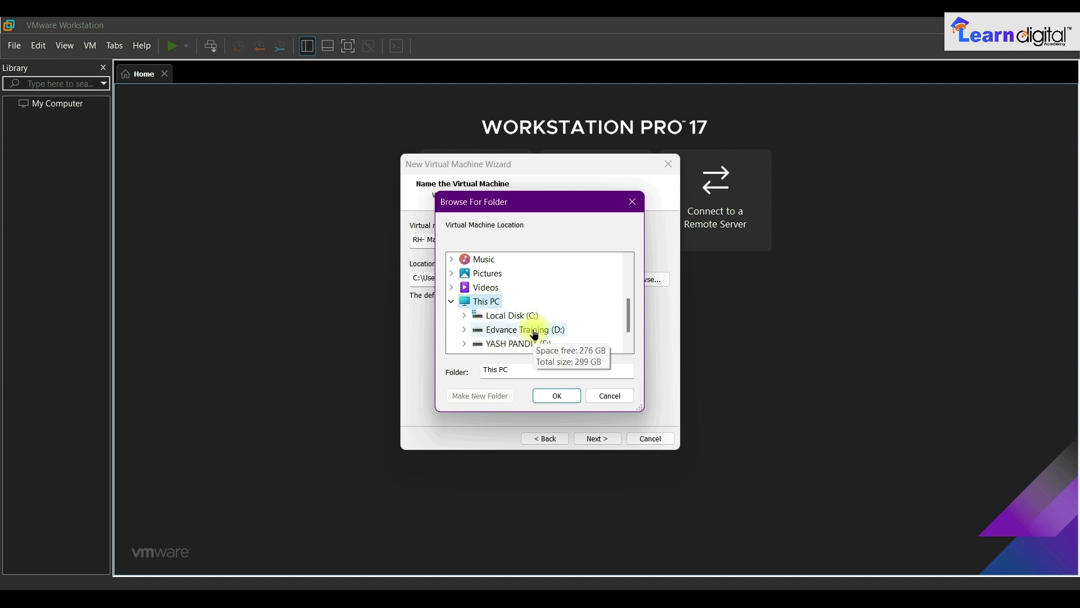
left_click(536, 332)
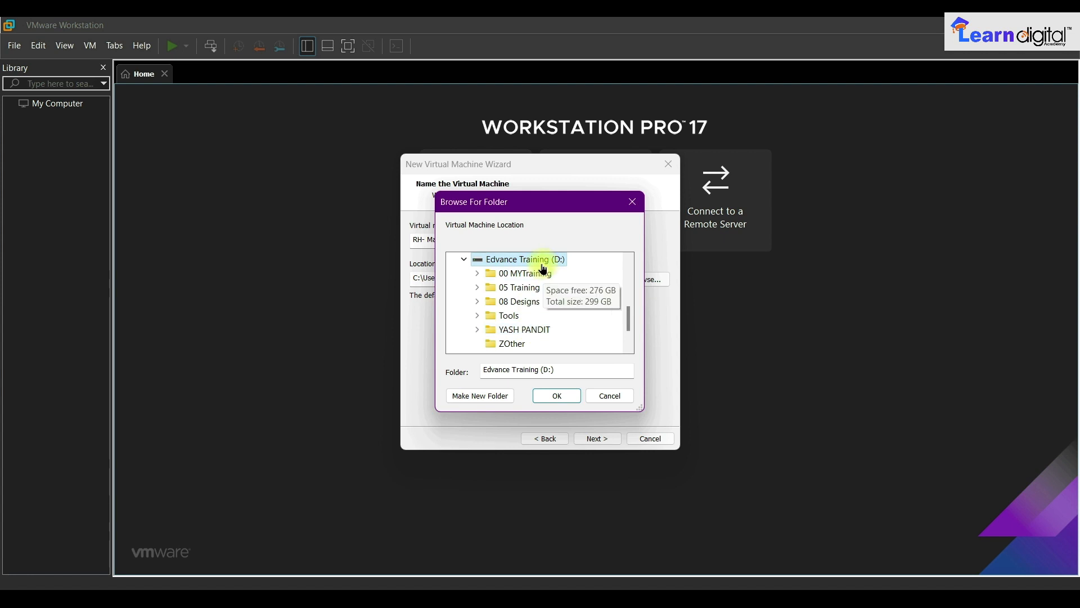
double_click(520, 293)
scroll(551, 315, "down", 2)
scroll(554, 336, "up", 6)
scroll(513, 312, "down", 2)
left_click(516, 301)
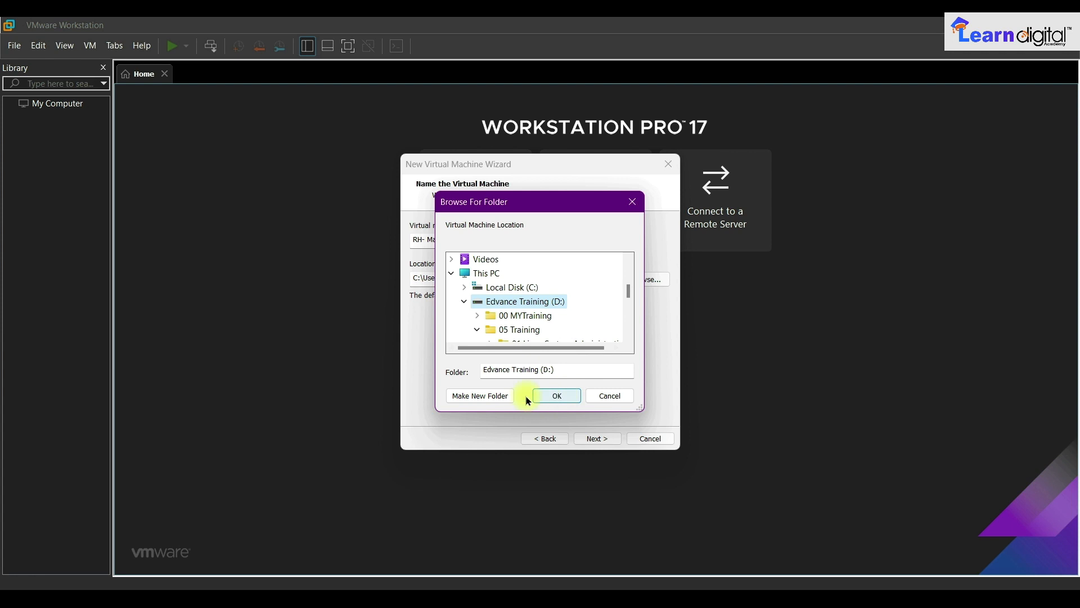
Create a new folder named "All VMs" on the D: drive.
left_click(502, 399)
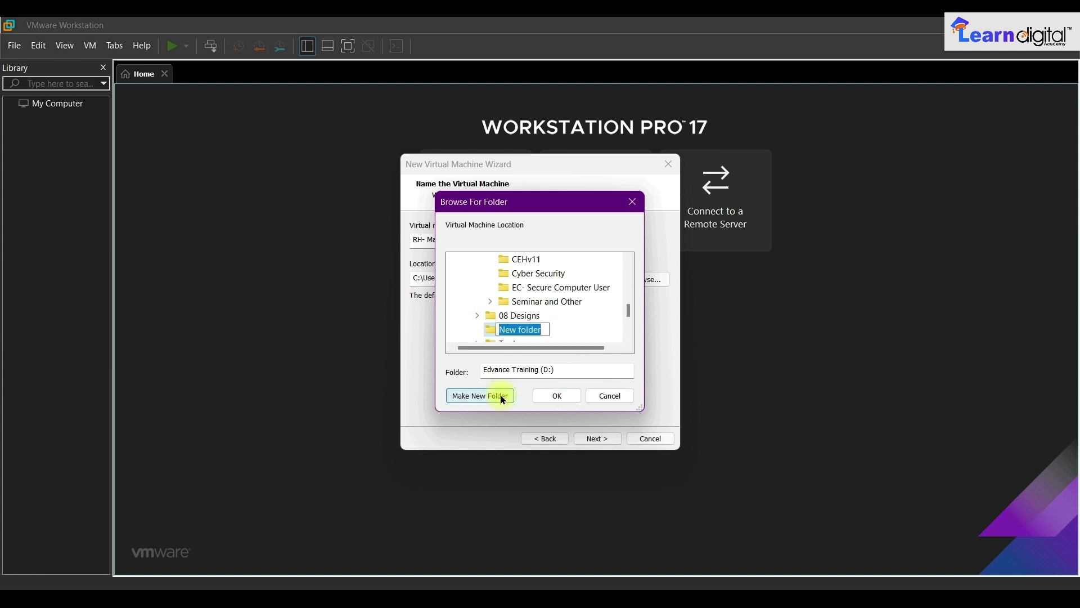
type("Virt")
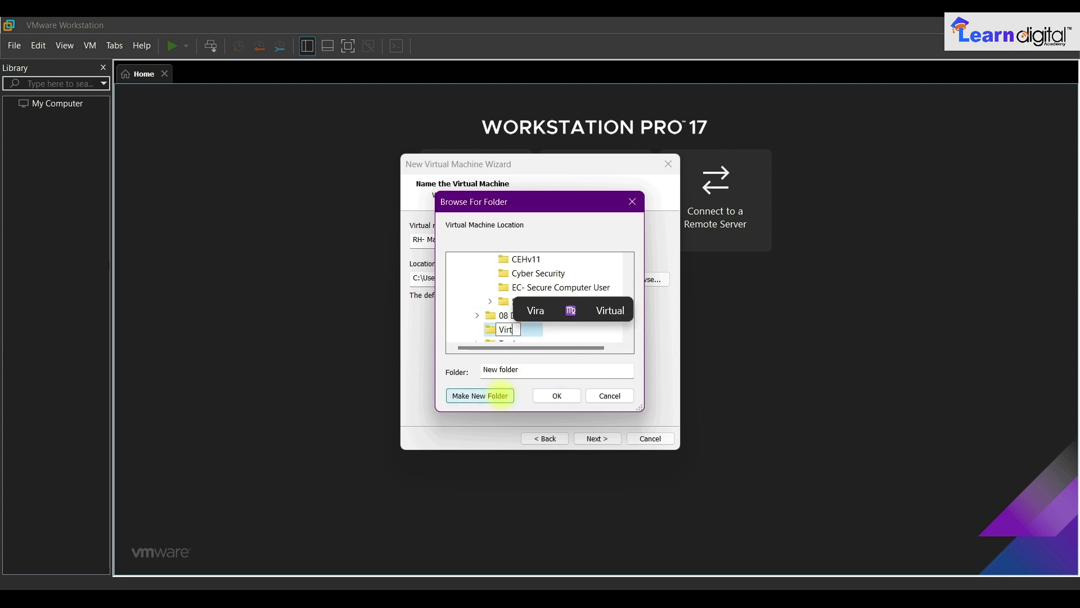
type("ualization")
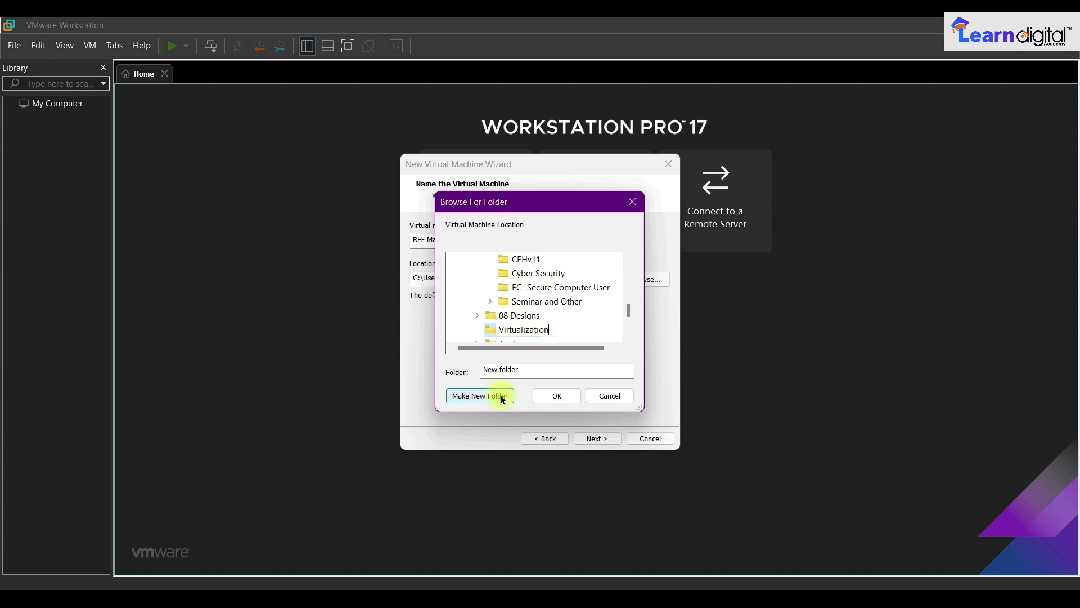
double_click(509, 329)
type("A")
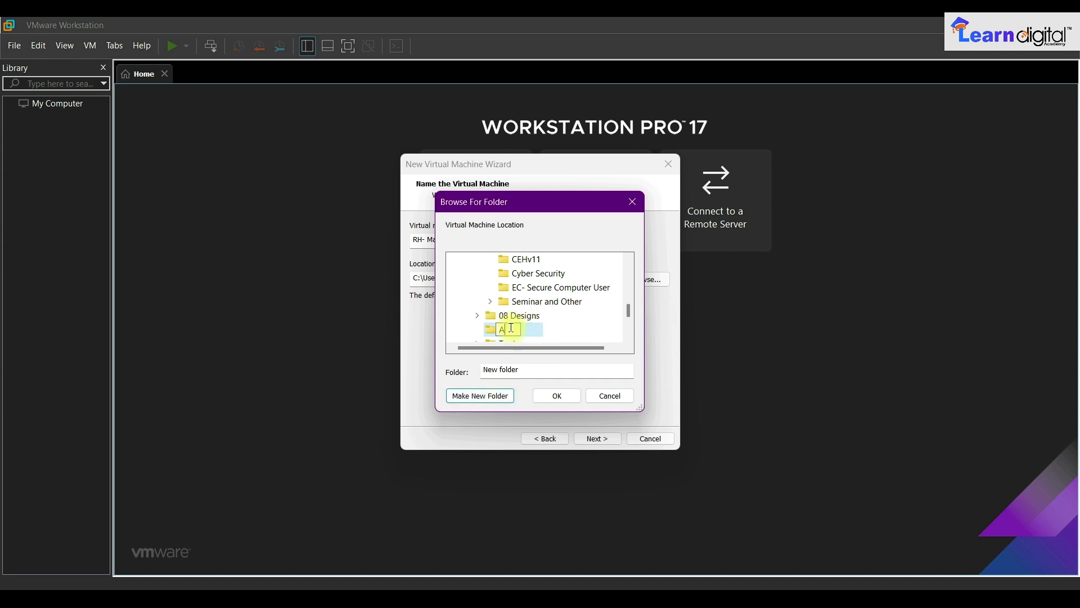
type("ll VMs")
key("Return")
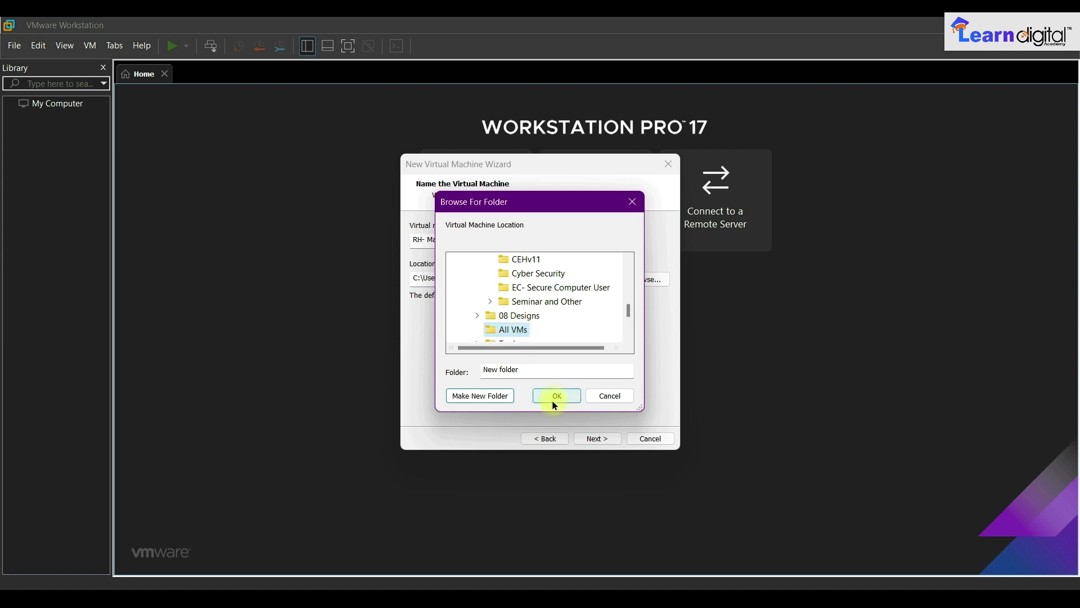
Create a "Redhat Master" subfolder inside All VMs and accept it as the virtual machine's location.
left_click(493, 396)
type("Redh")
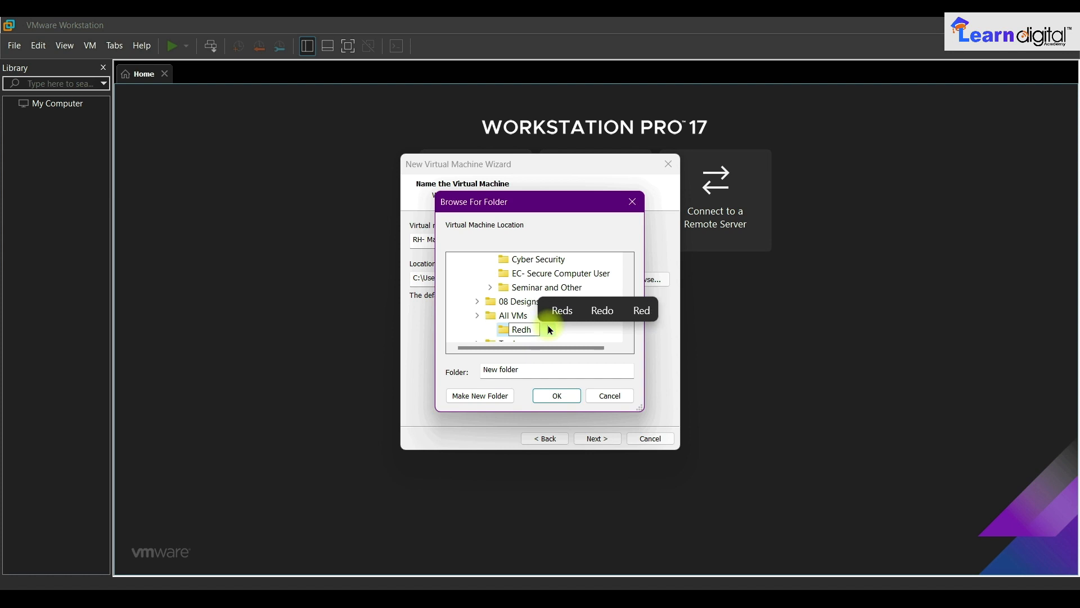
type("at Master")
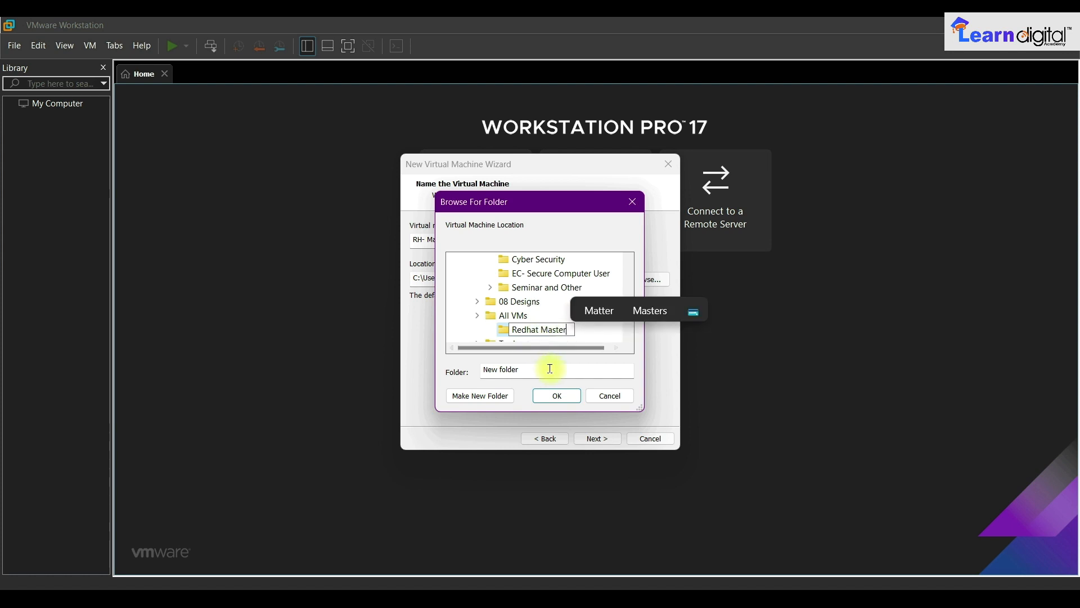
key("Return")
left_click(557, 401)
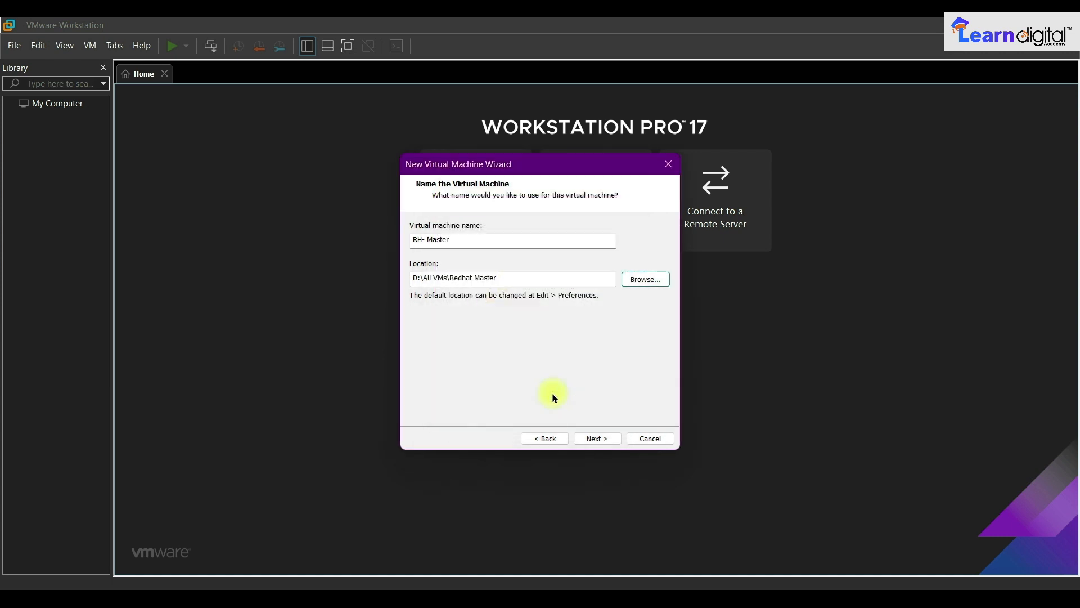
left_click(592, 438)
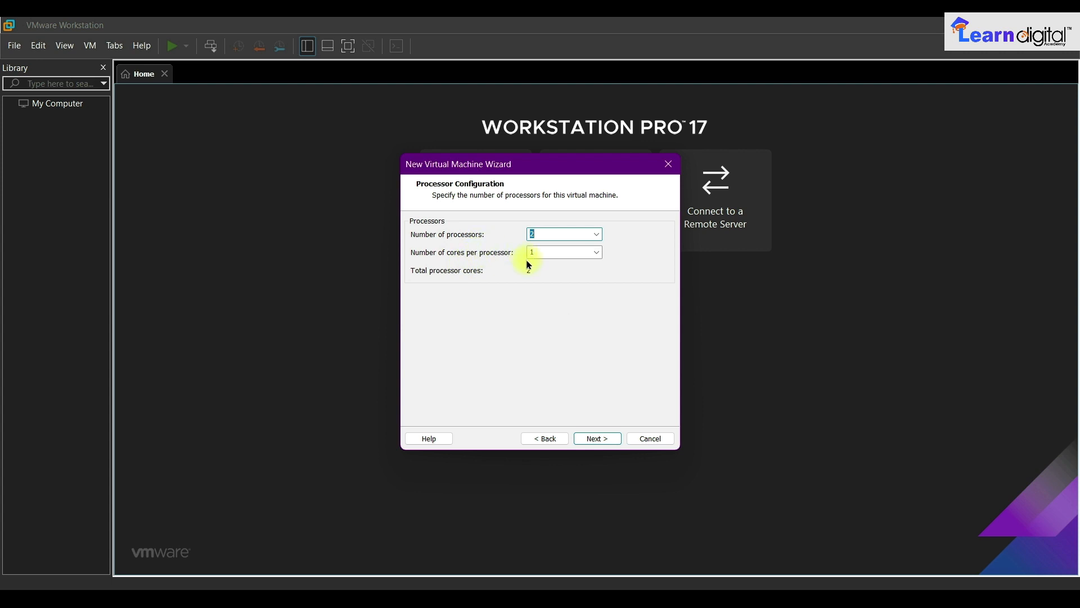
Accept 2 processors with 1 core each, 2048 MB of memory, NAT networking and the LSI Logic controller.
left_click(609, 442)
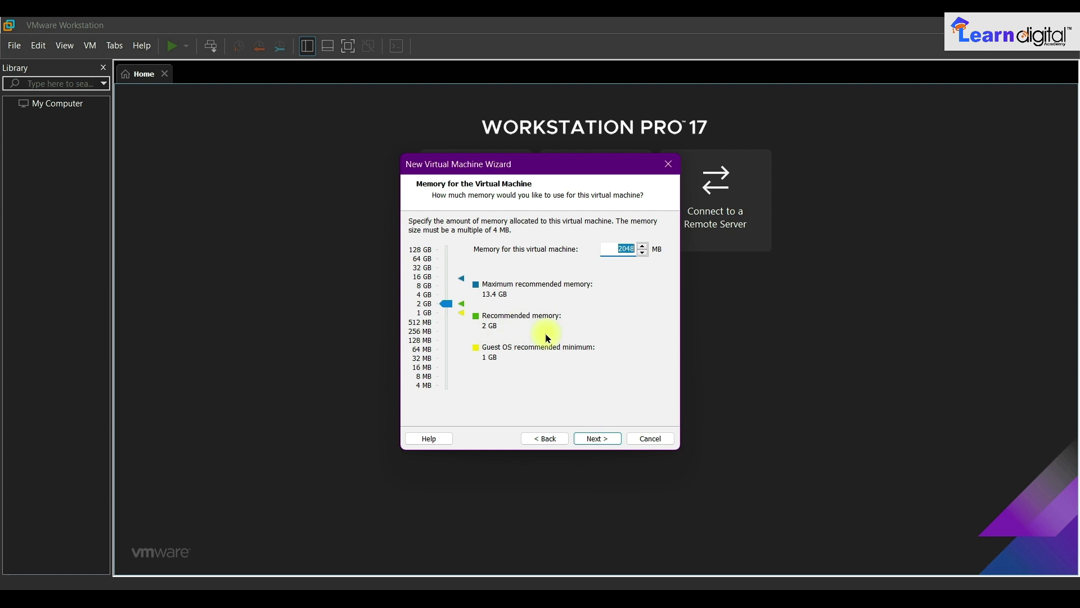
left_click(597, 442)
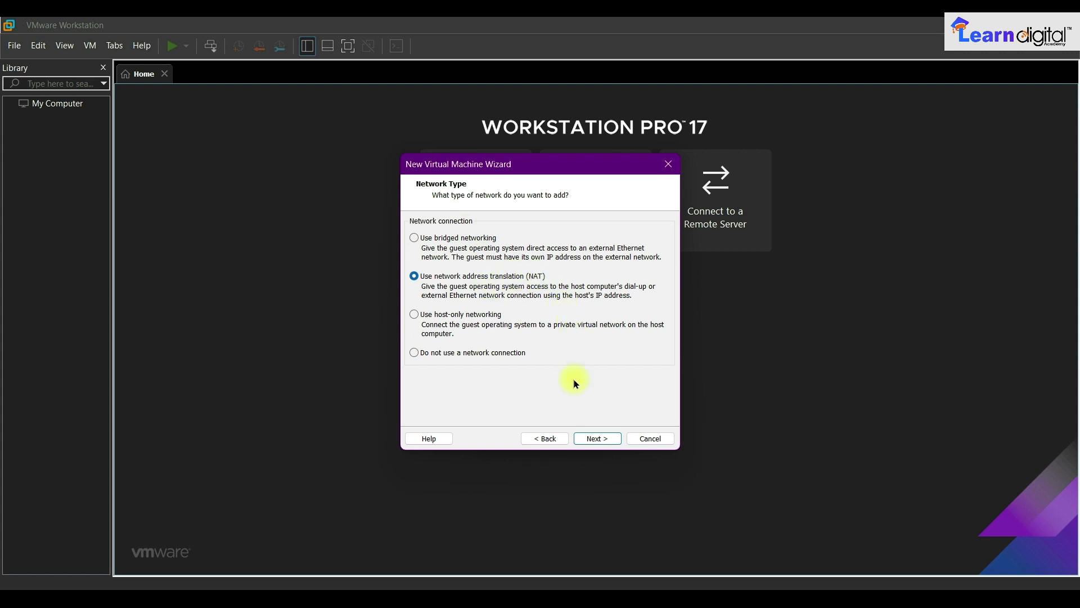
left_click(596, 441)
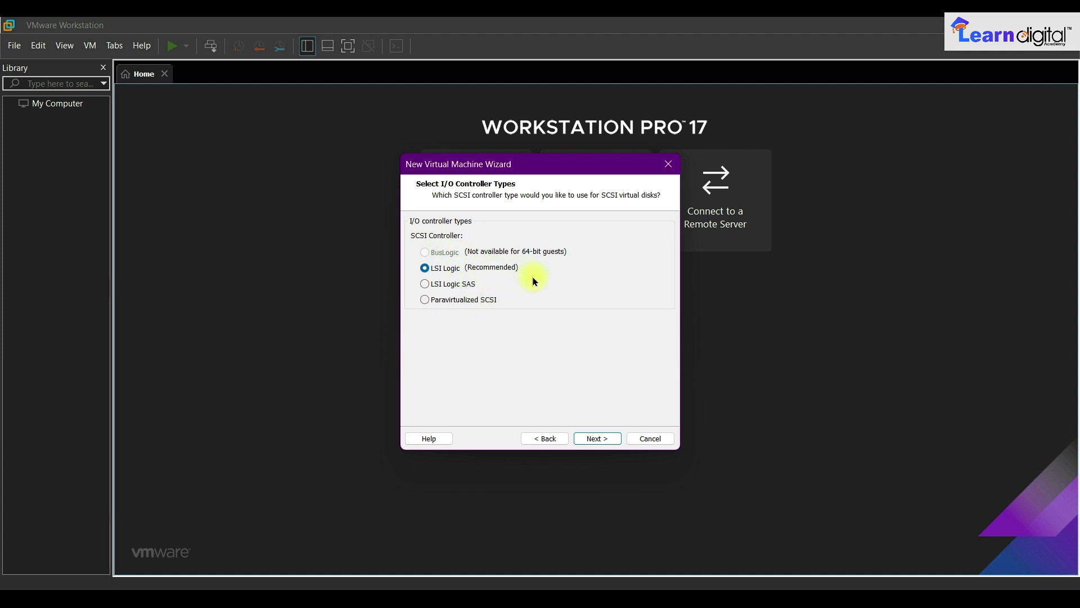
left_click(597, 438)
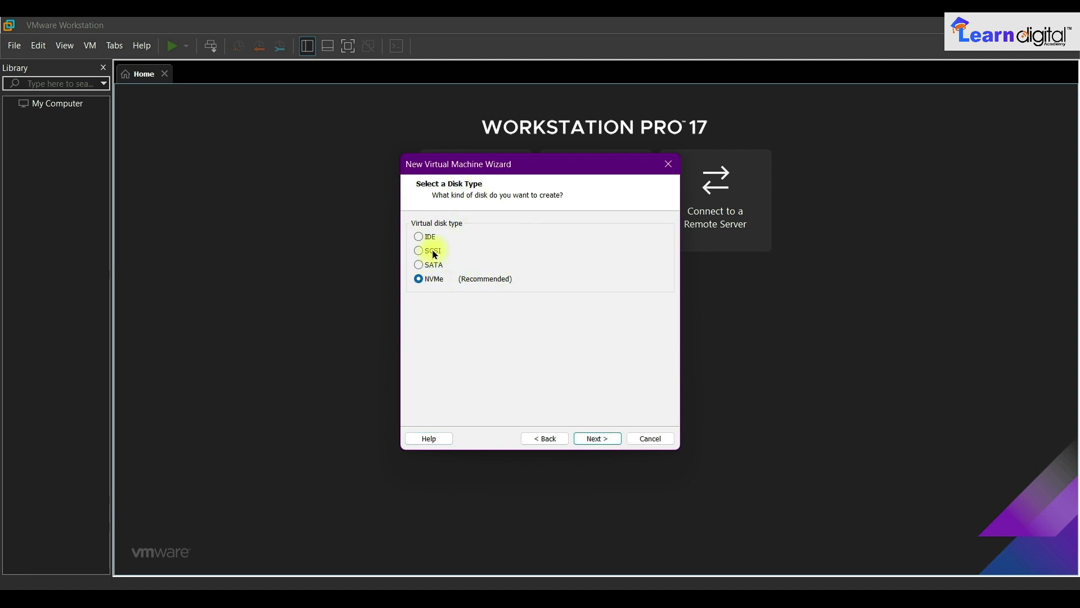
Set the virtual disk type to SATA.
left_click(435, 253)
left_click(431, 264)
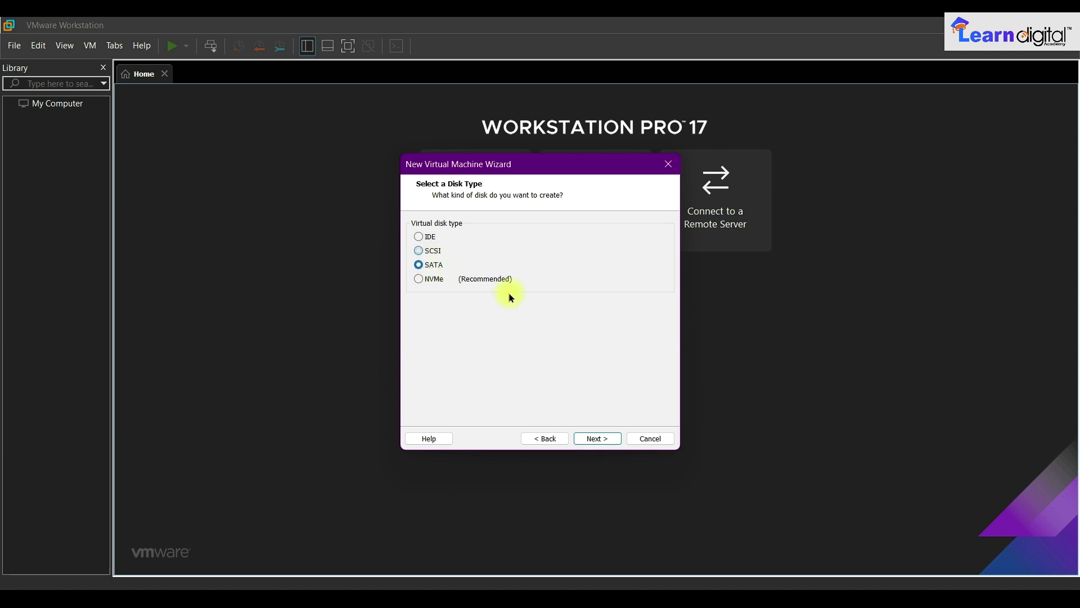
left_click(603, 445)
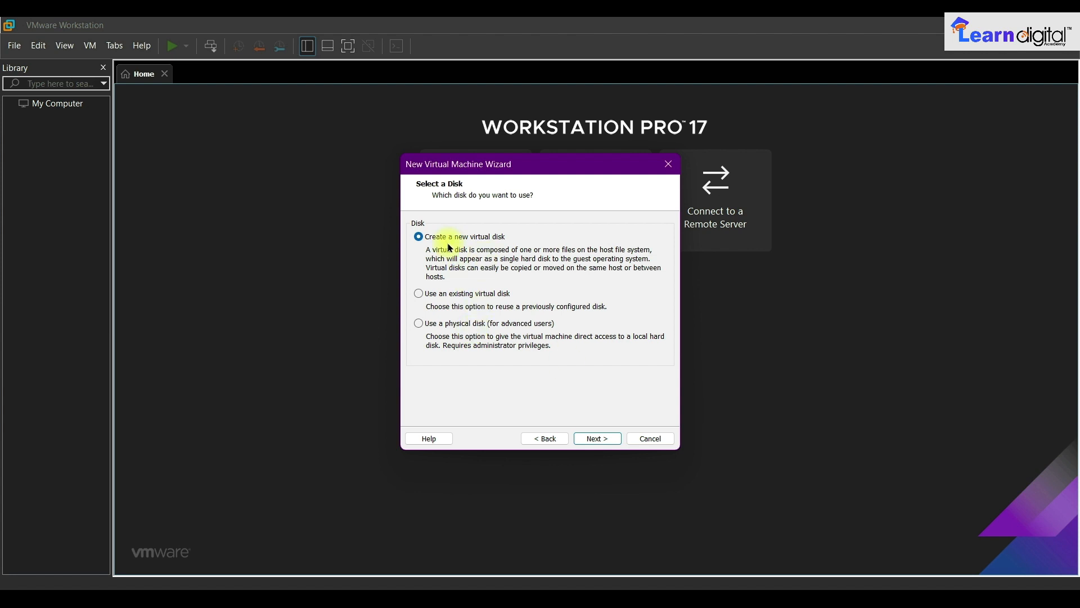
Use a new 20 GB virtual disk stored as the single file RH- Master.vmdk, and finish creating the virtual machine.
left_click(596, 441)
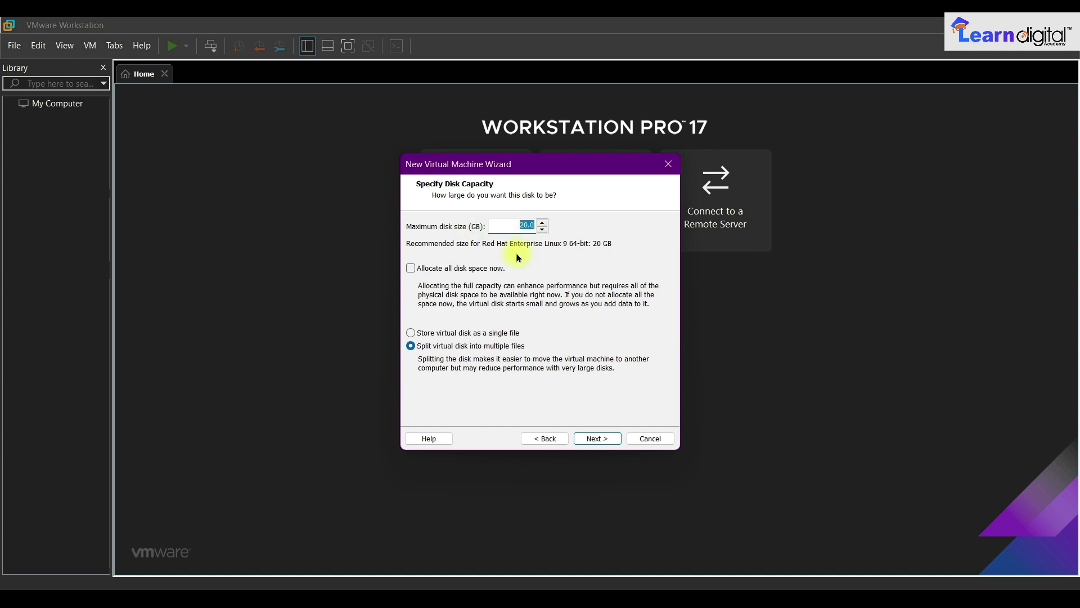
left_click(441, 335)
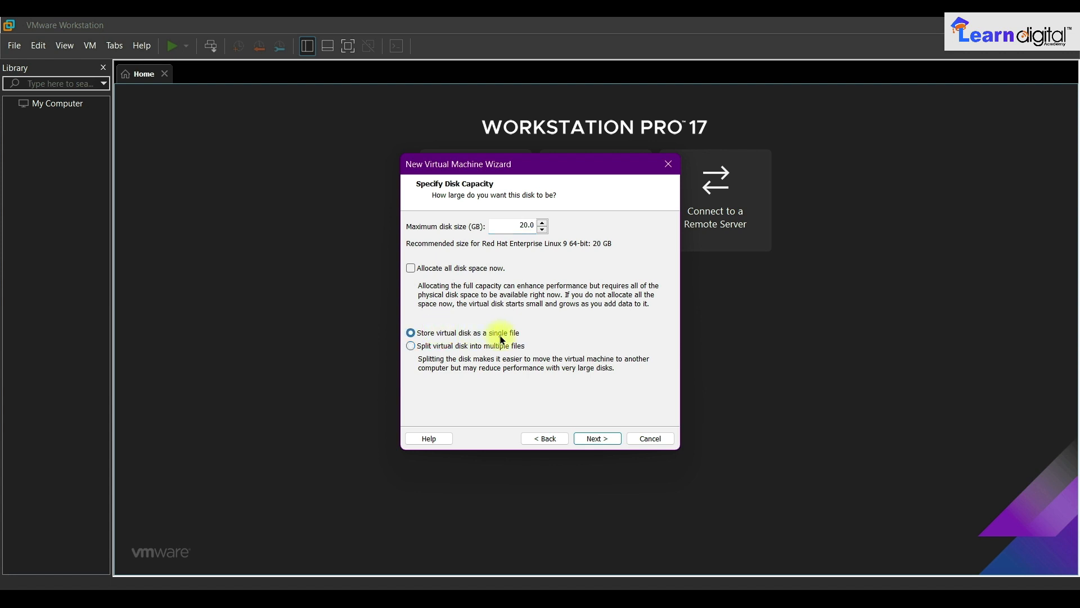
left_click(600, 442)
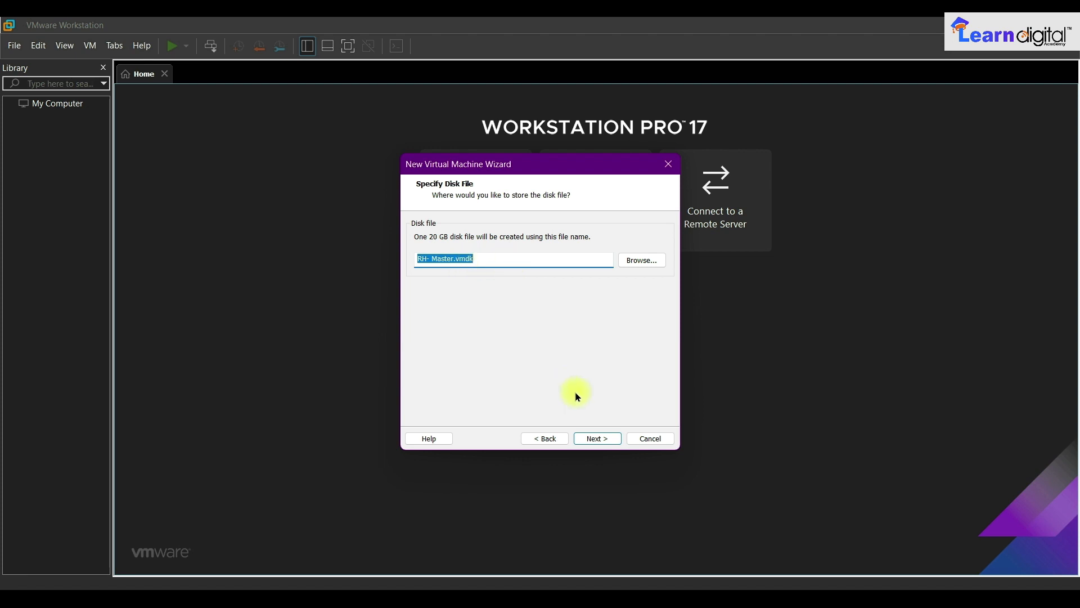
left_click(601, 439)
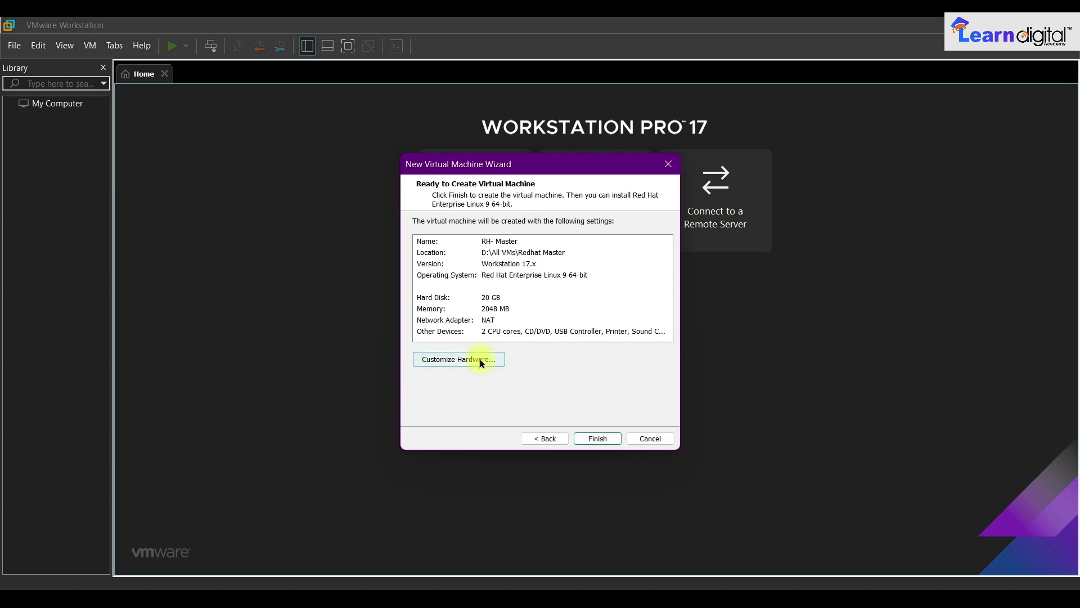
left_click(614, 441)
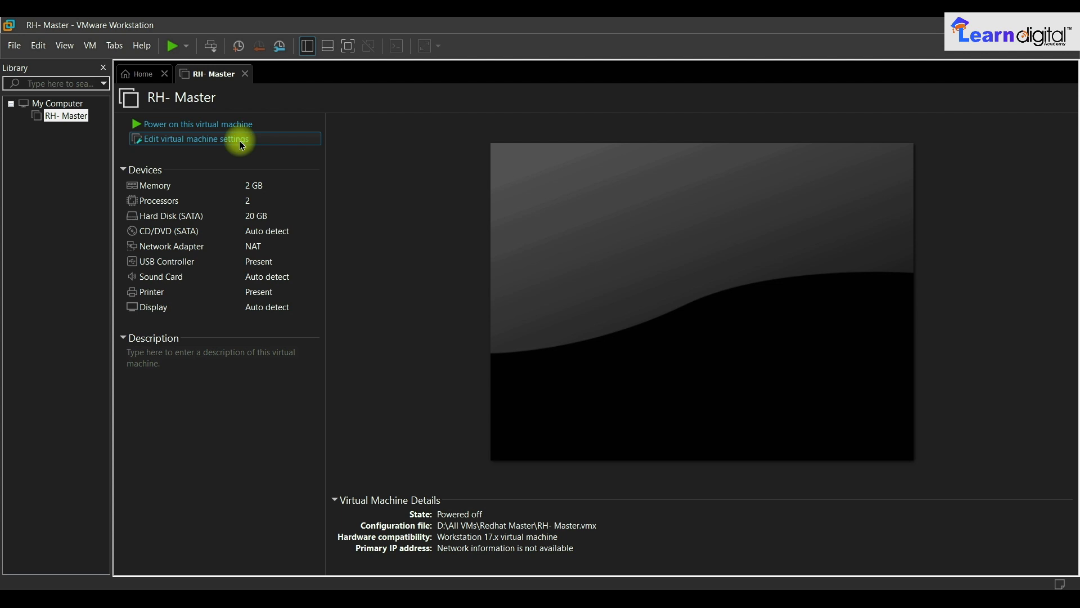
In the RH- Master processor settings, enable virtualization of Intel VT-x/EPT or AMD-V/RVI, CPU performance counters and IOMMU.
left_click(241, 139)
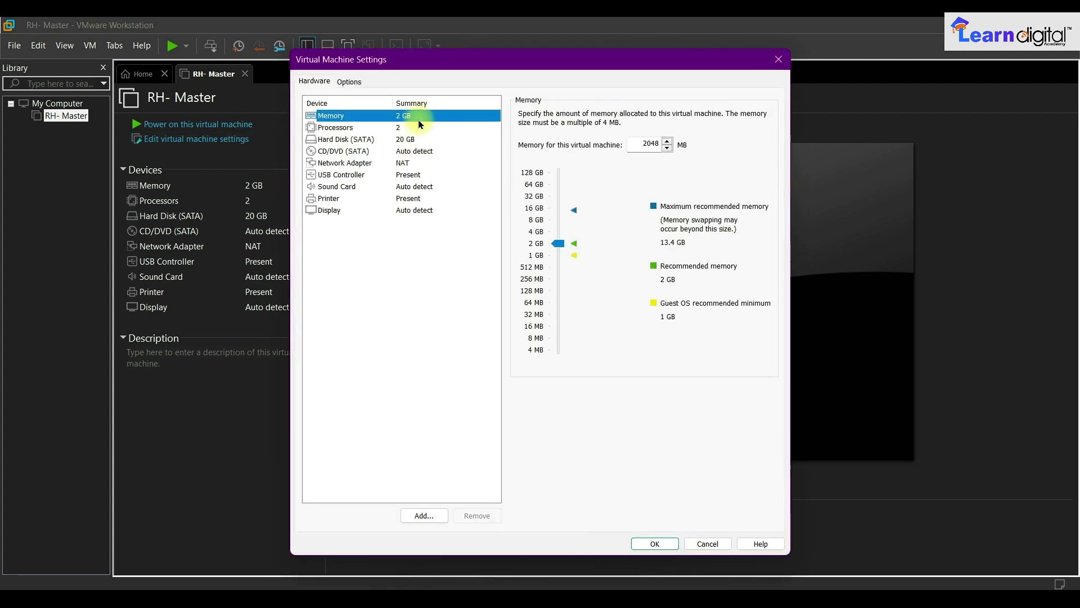
left_click(384, 130)
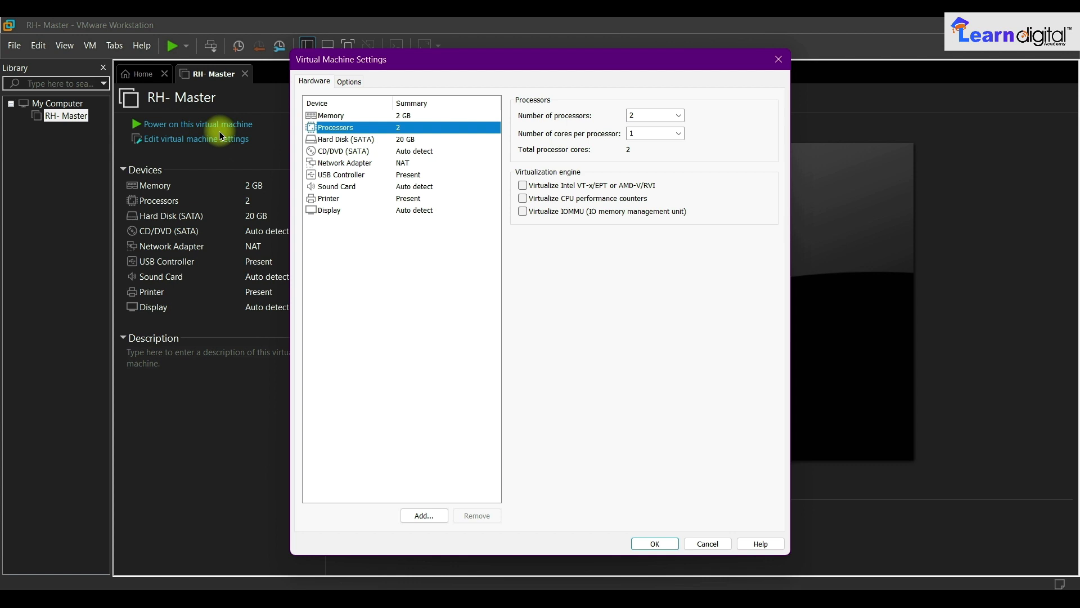
left_click(523, 186)
left_click(523, 198)
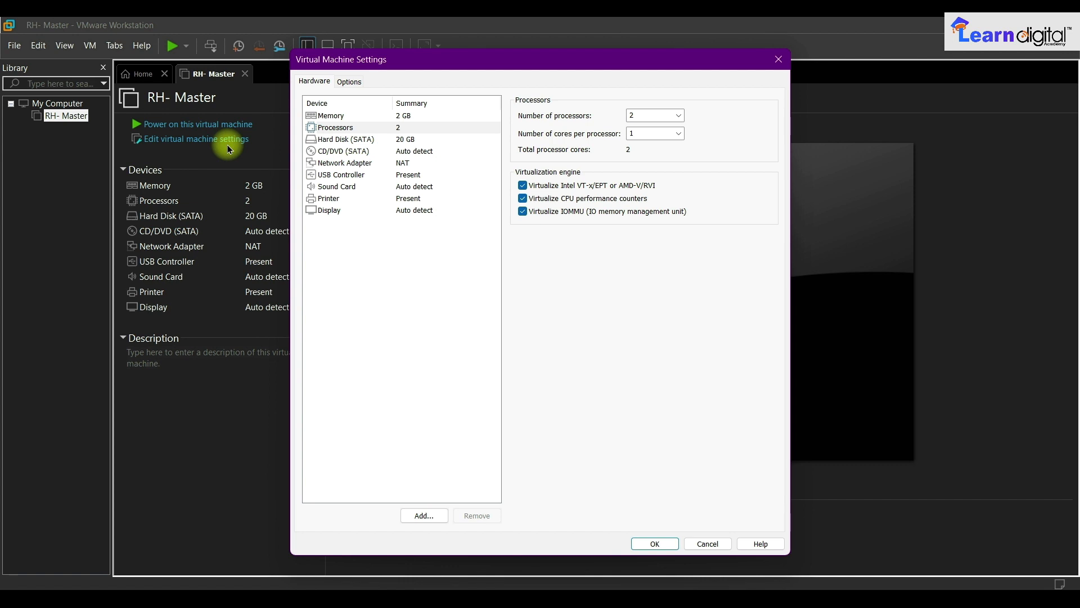
Disable virtualization of Intel VT-x/EPT or AMD-V/RVI, CPU performance counters and IOMMU in the processor settings.
left_click(523, 186)
left_click(523, 198)
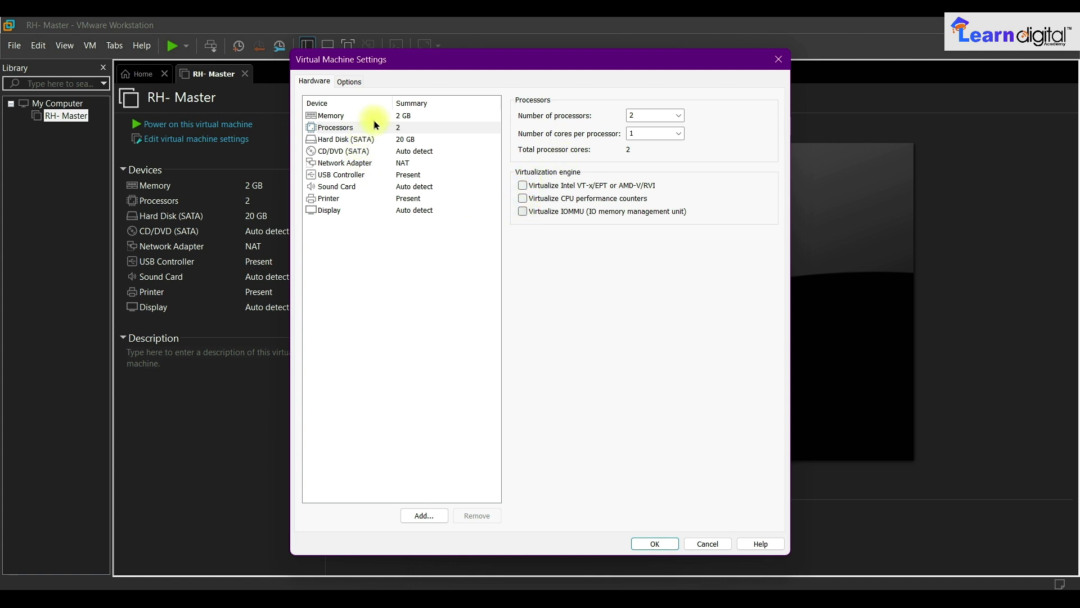
Set the CD/DVD (SATA) drive to use the ISO image rhel-baseos-9.1-x86_64-dvd.iso from the Downloads folder.
left_click(401, 139)
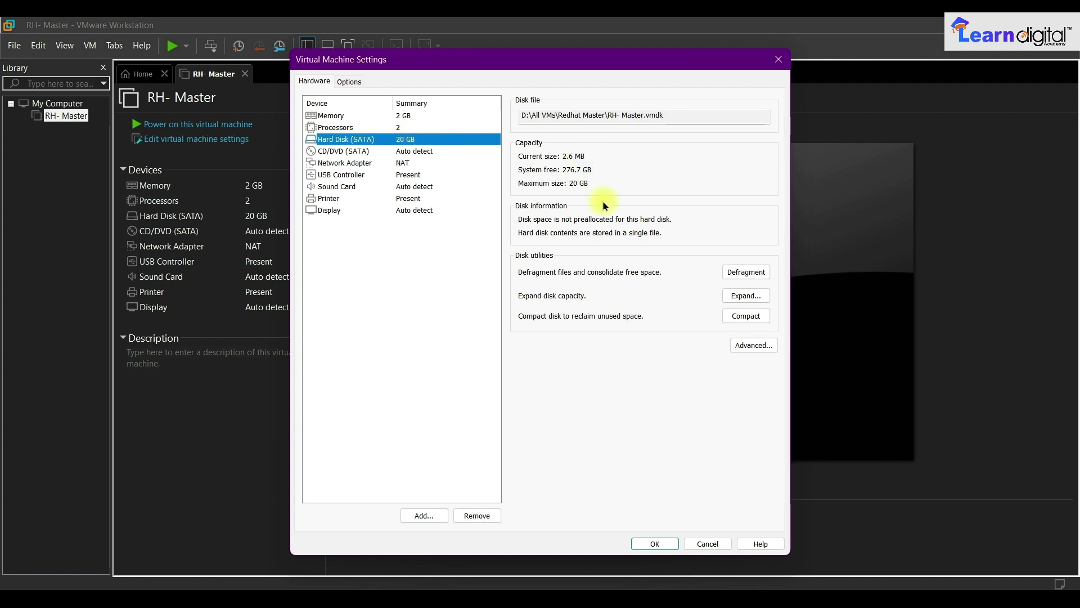
left_click(425, 153)
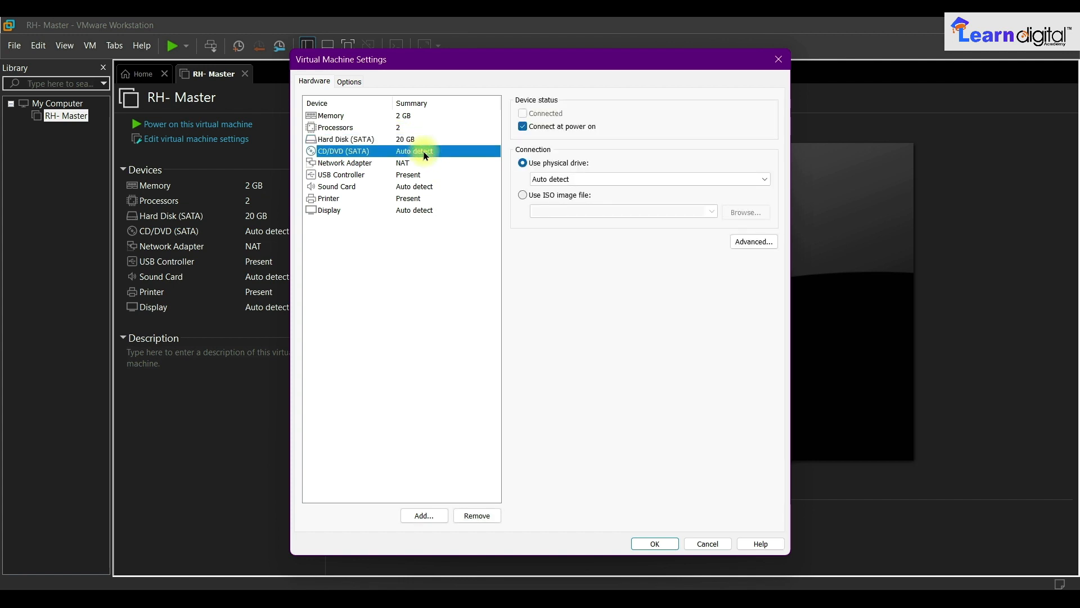
left_click(522, 194)
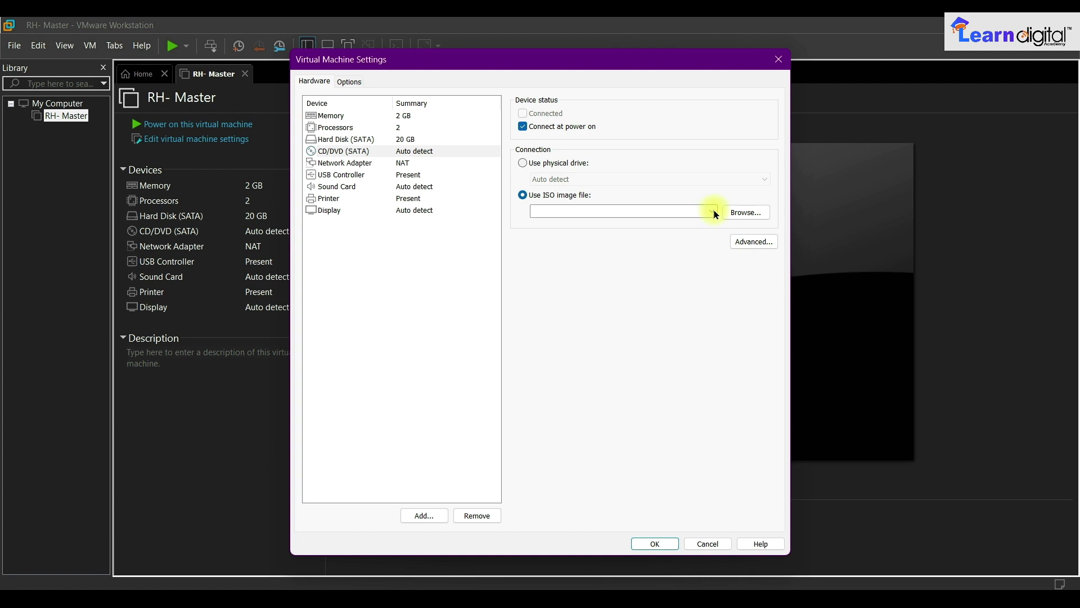
left_click(737, 212)
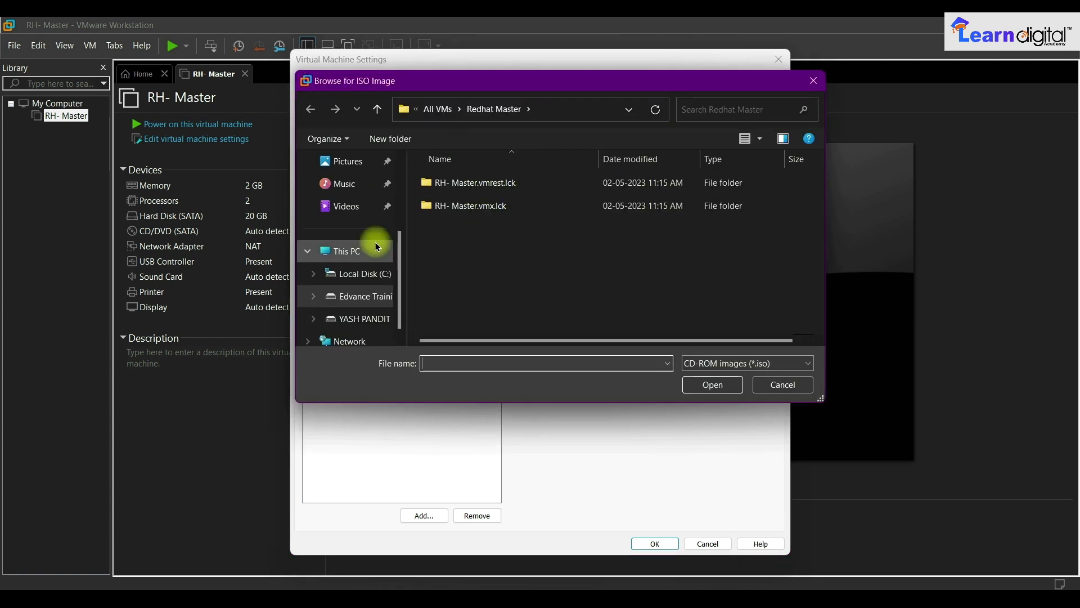
scroll(357, 224, "up", 2)
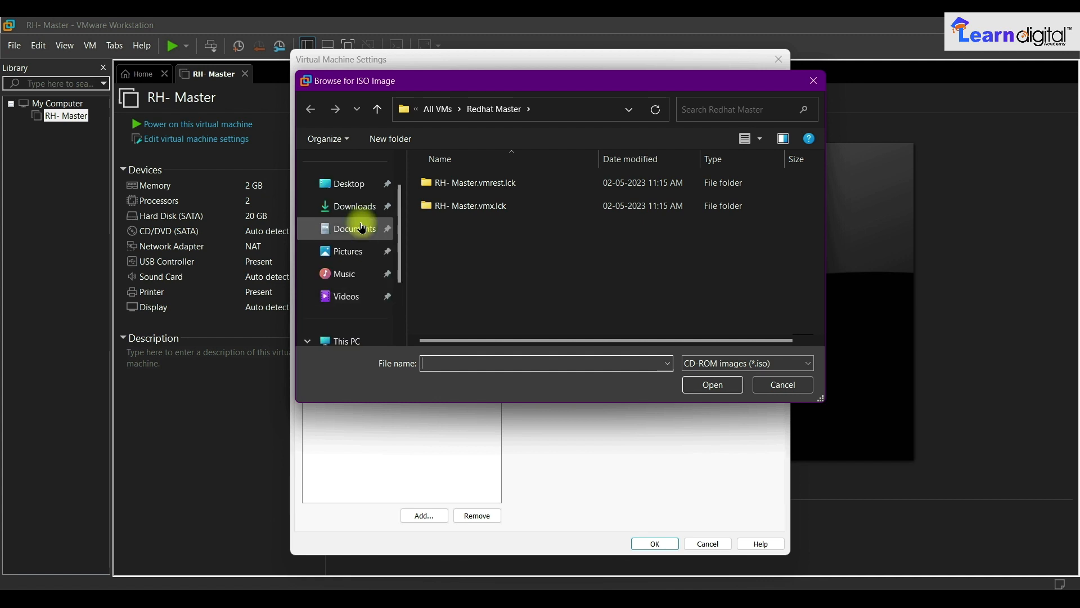
left_click(361, 214)
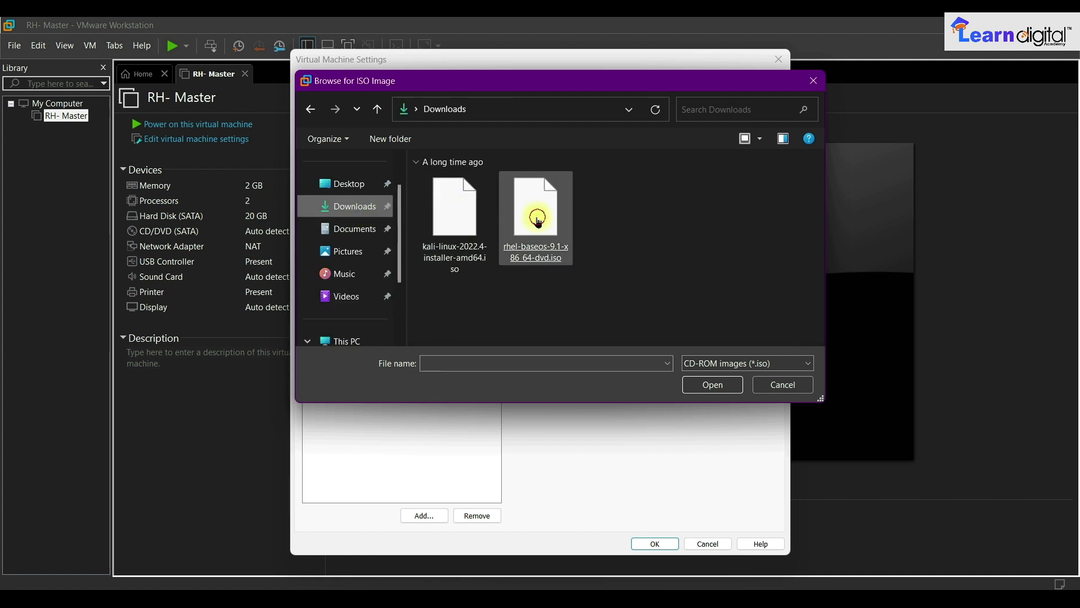
double_click(535, 217)
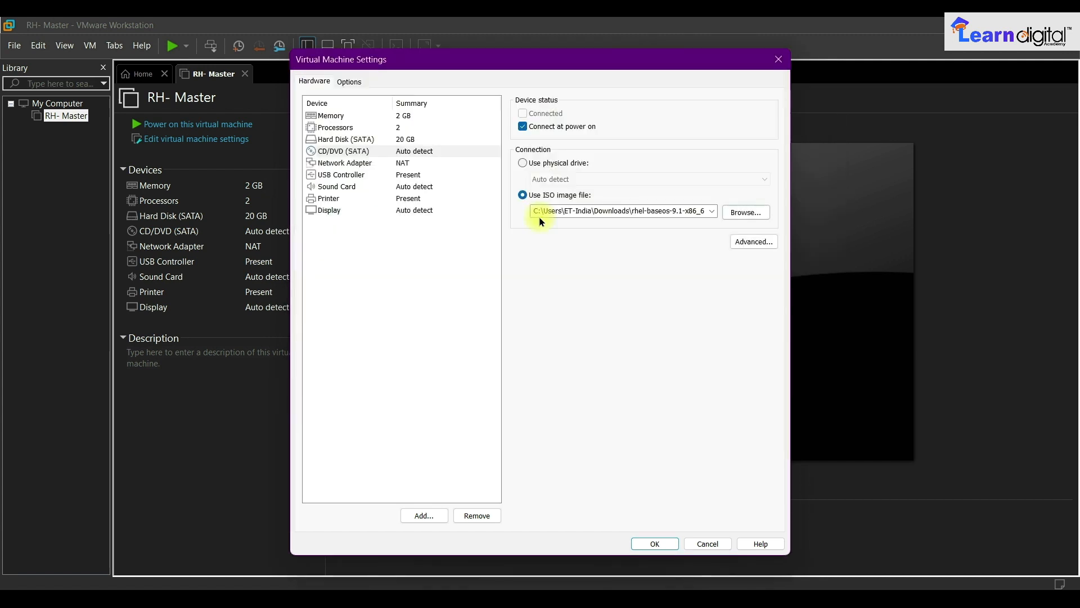
Enable showing all USB input devices on the virtual machine's USB controller.
left_click(403, 165)
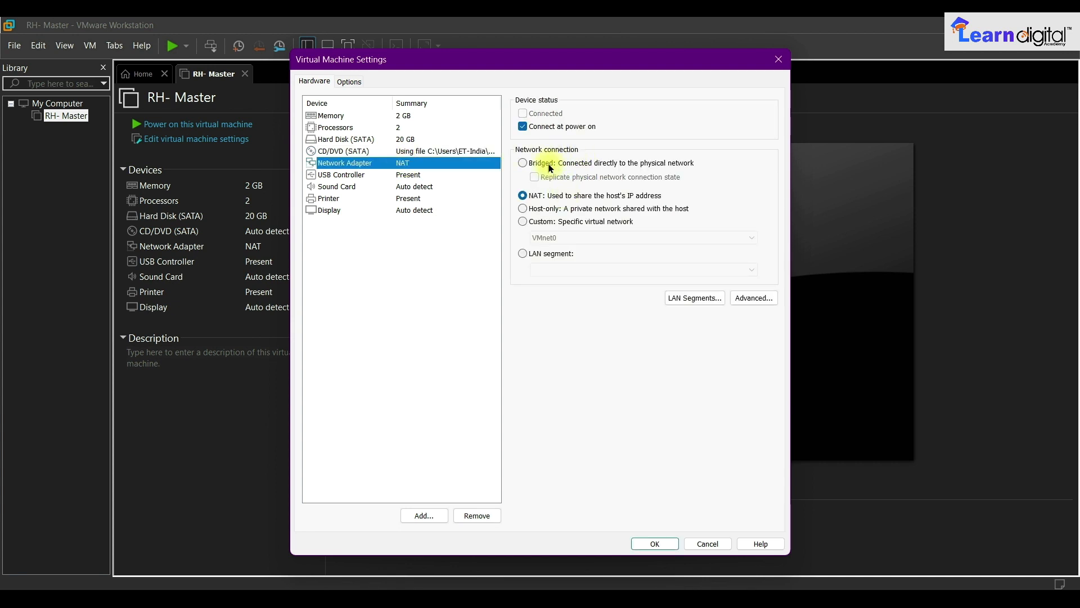
left_click(417, 175)
left_click(569, 132)
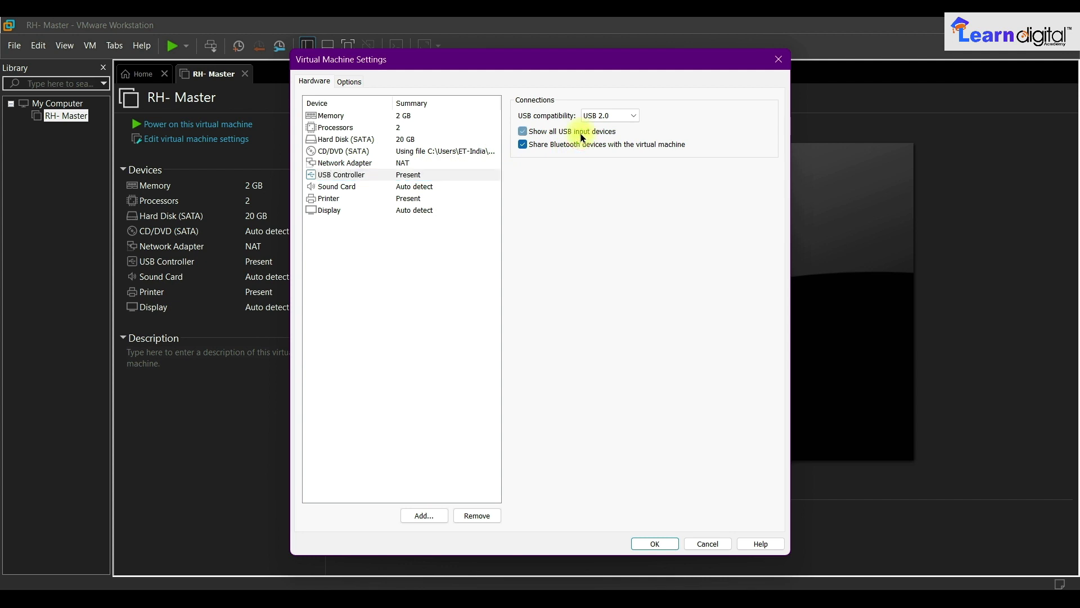
Review the sound card, printer, display and general settings, keeping the enhanced keyboard set to Off.
left_click(411, 187)
left_click(412, 200)
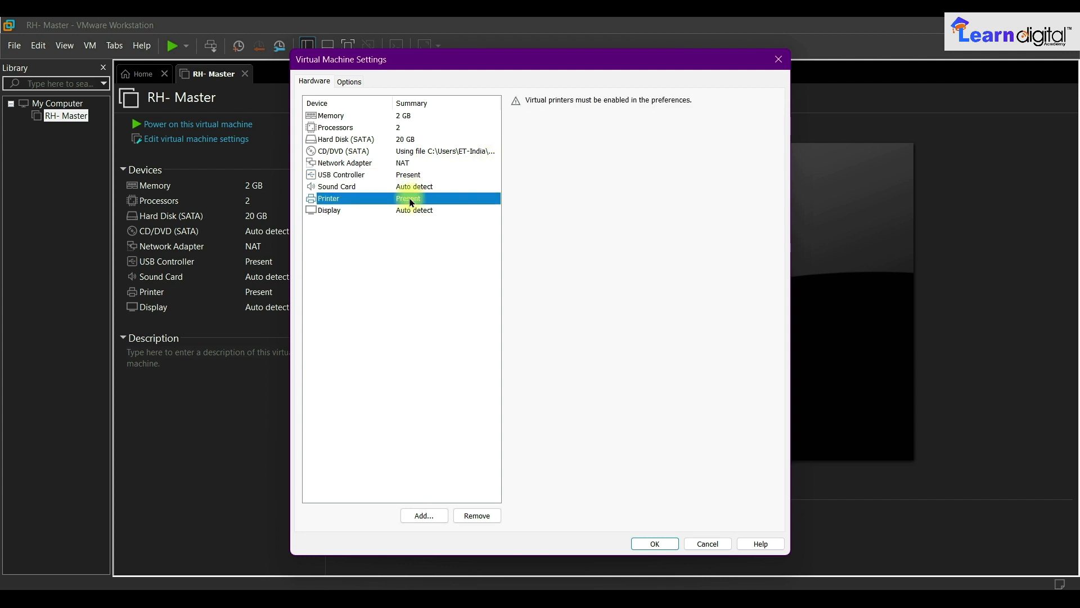
left_click(412, 210)
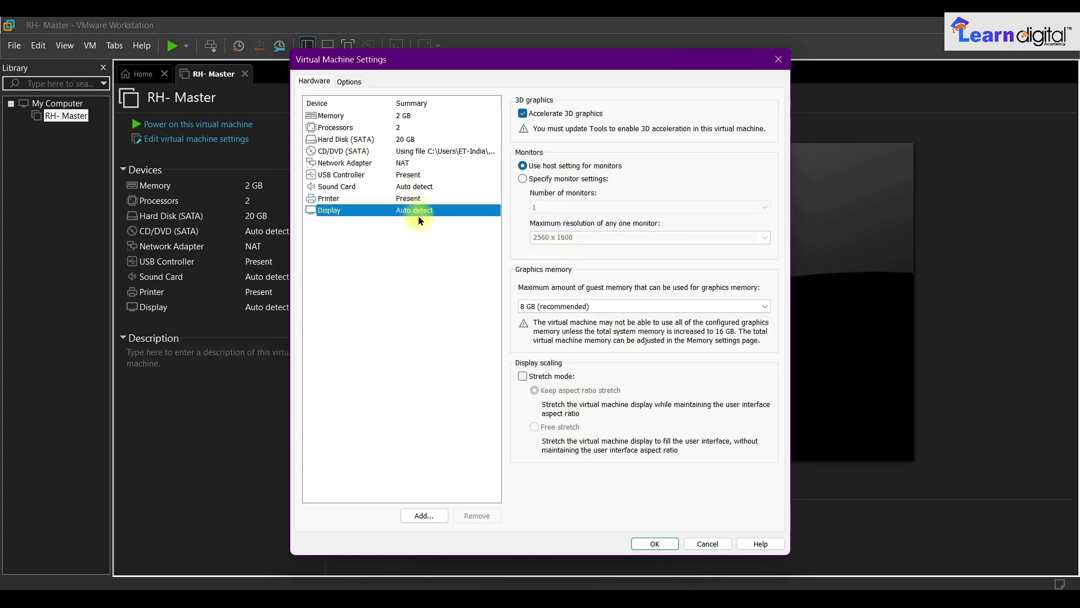
left_click(346, 80)
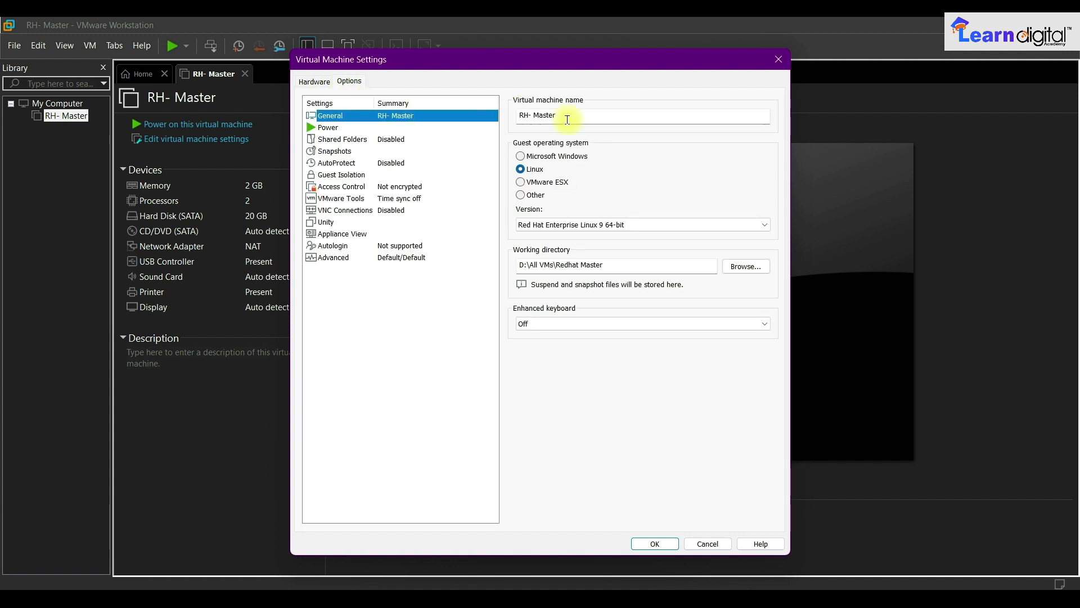
left_click_drag(560, 115, 515, 119)
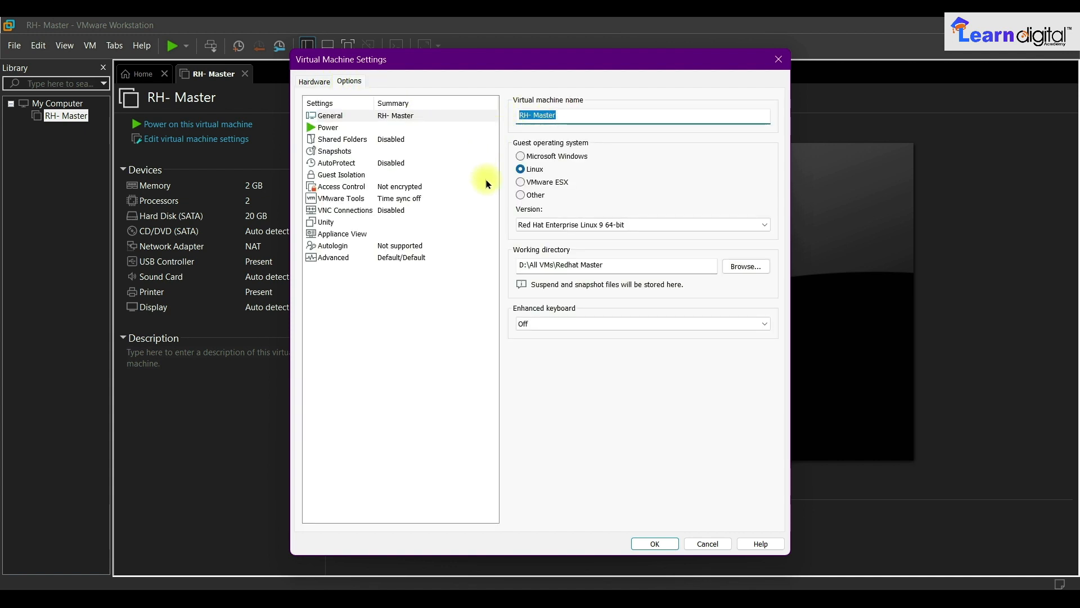
left_click(546, 325)
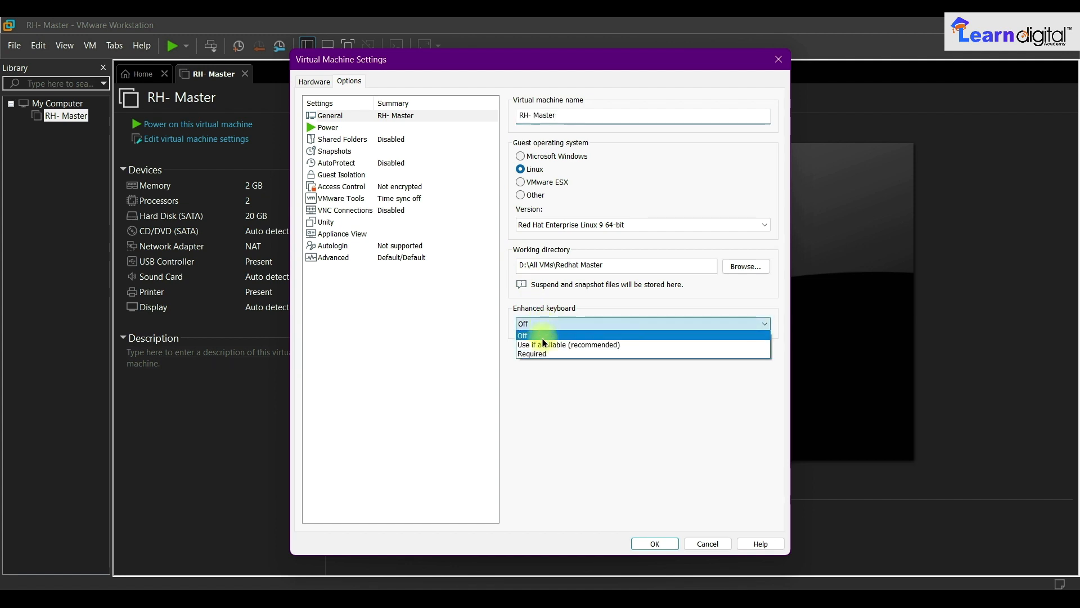
left_click(526, 331)
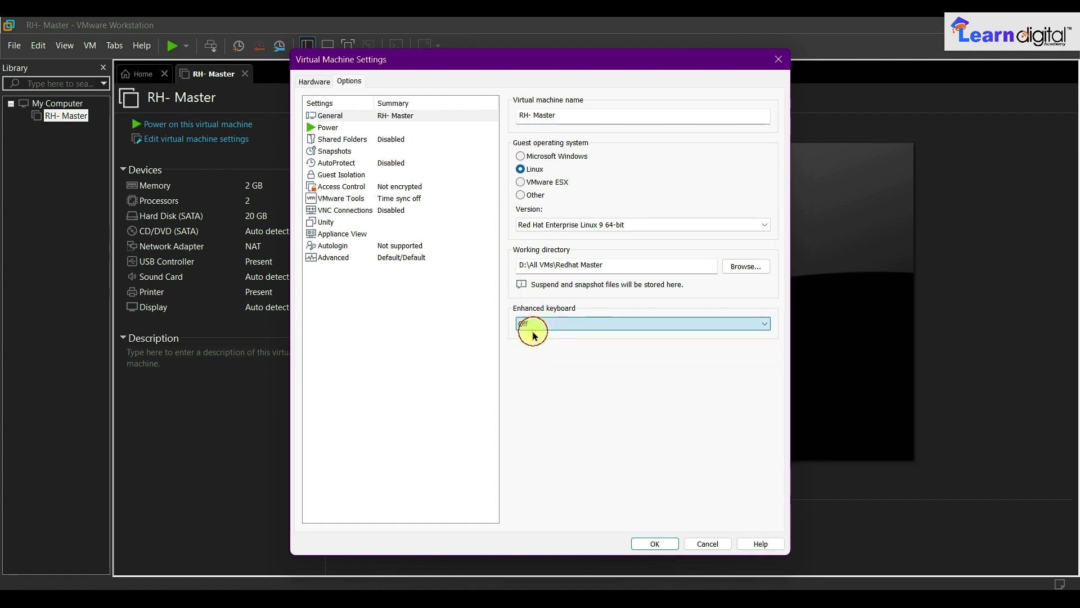
Set the virtual machine to close after powering off or suspending and to report battery information to the guest.
left_click(368, 127)
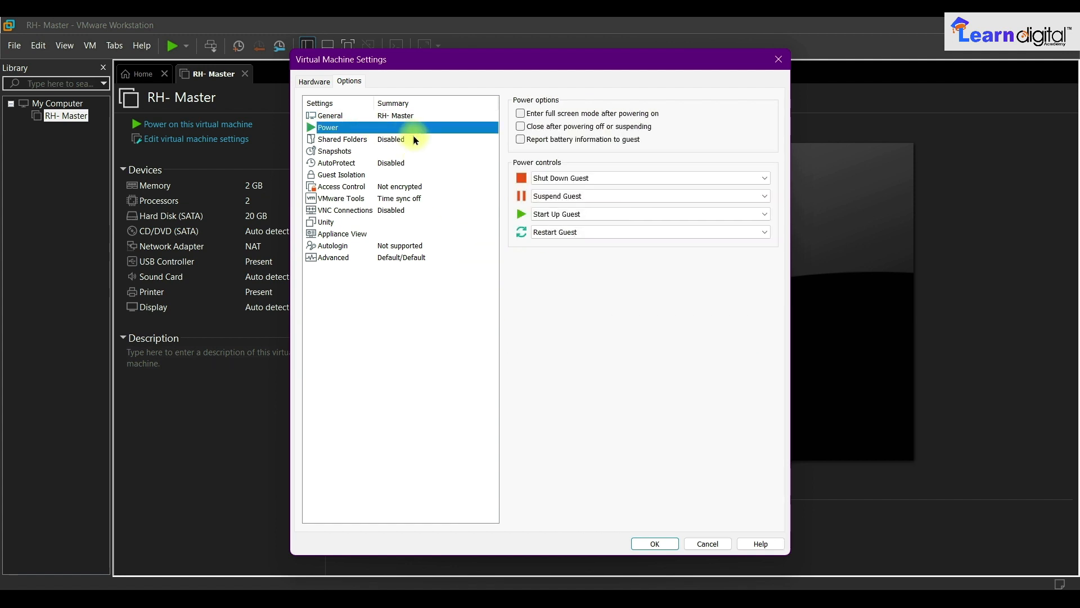
left_click(521, 128)
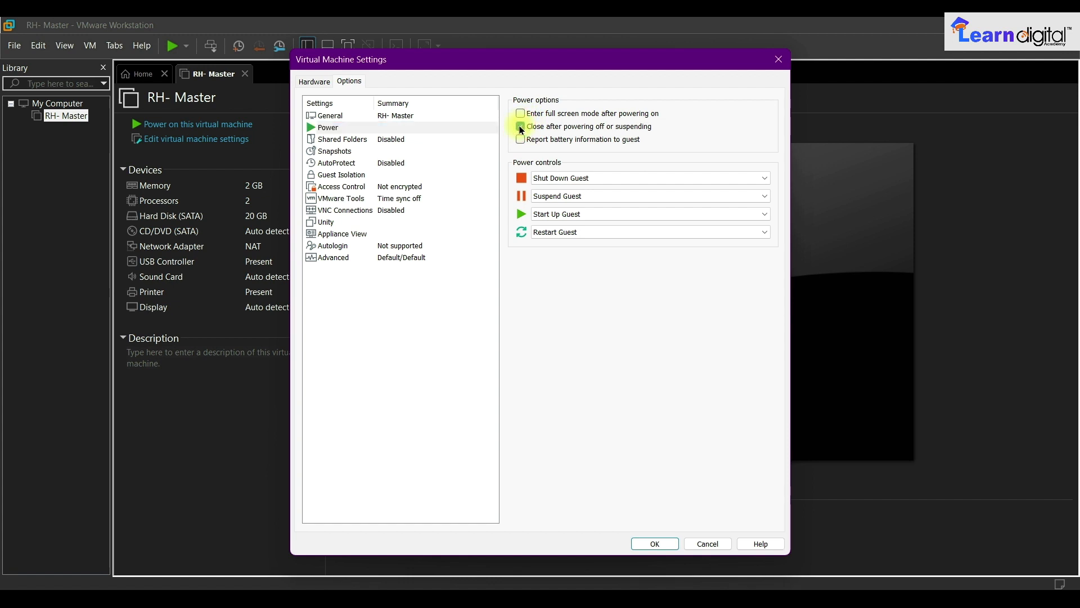
left_click(521, 140)
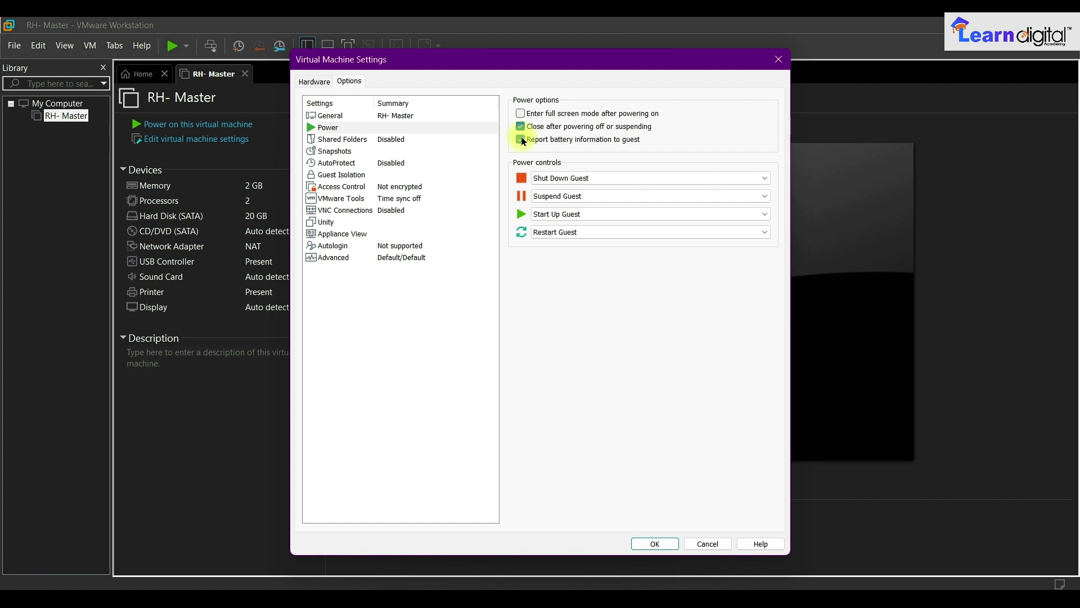
Set folder sharing to Always enabled and add the host drive D:\ as an enabled shared folder named D.
left_click(395, 140)
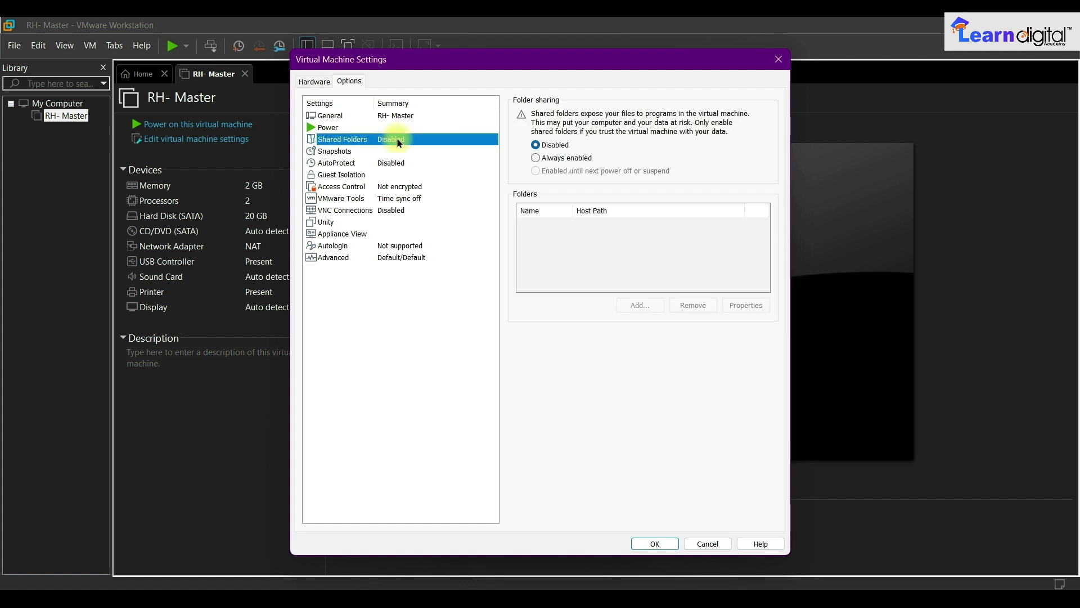
left_click(535, 158)
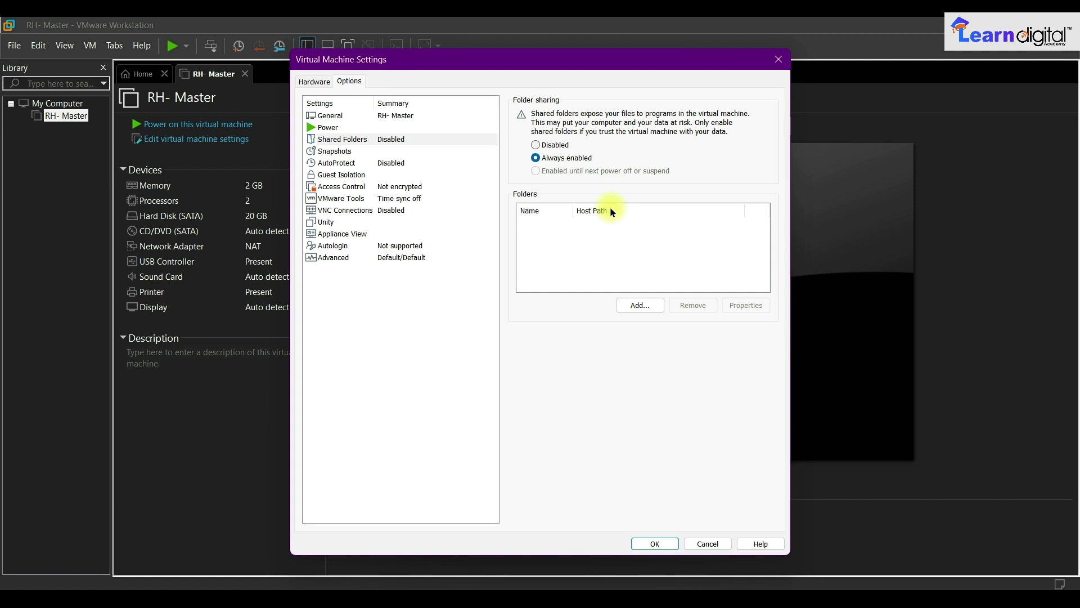
left_click(640, 305)
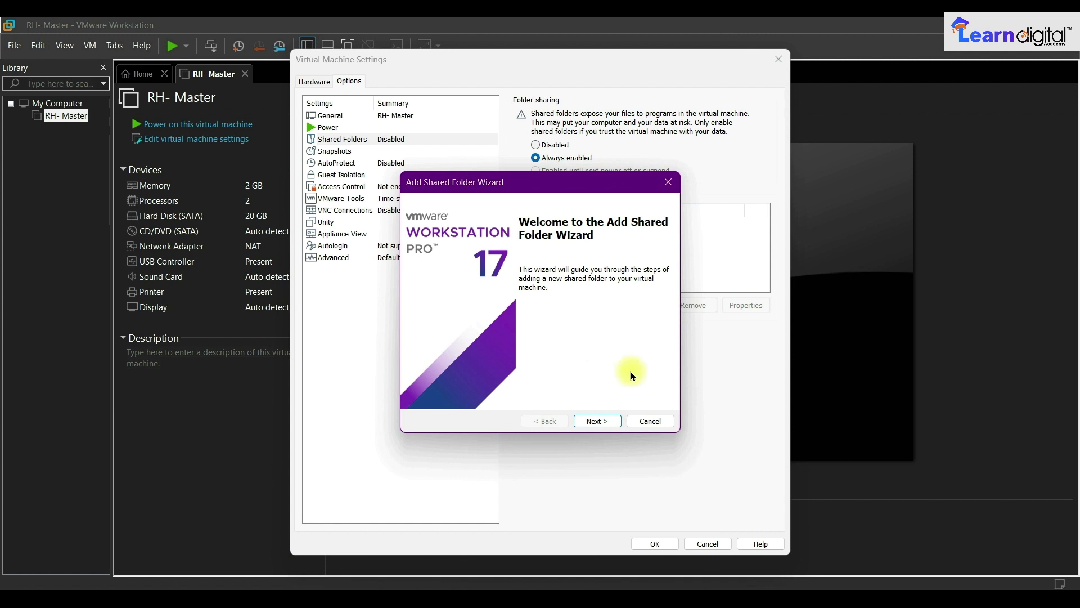
left_click(597, 421)
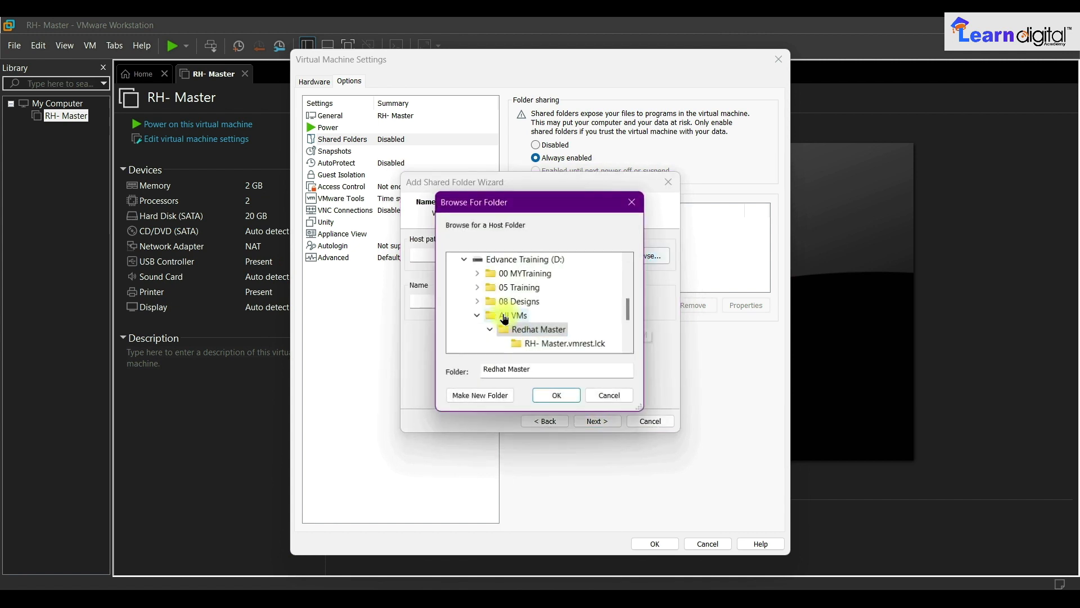
left_click(552, 259)
left_click(557, 395)
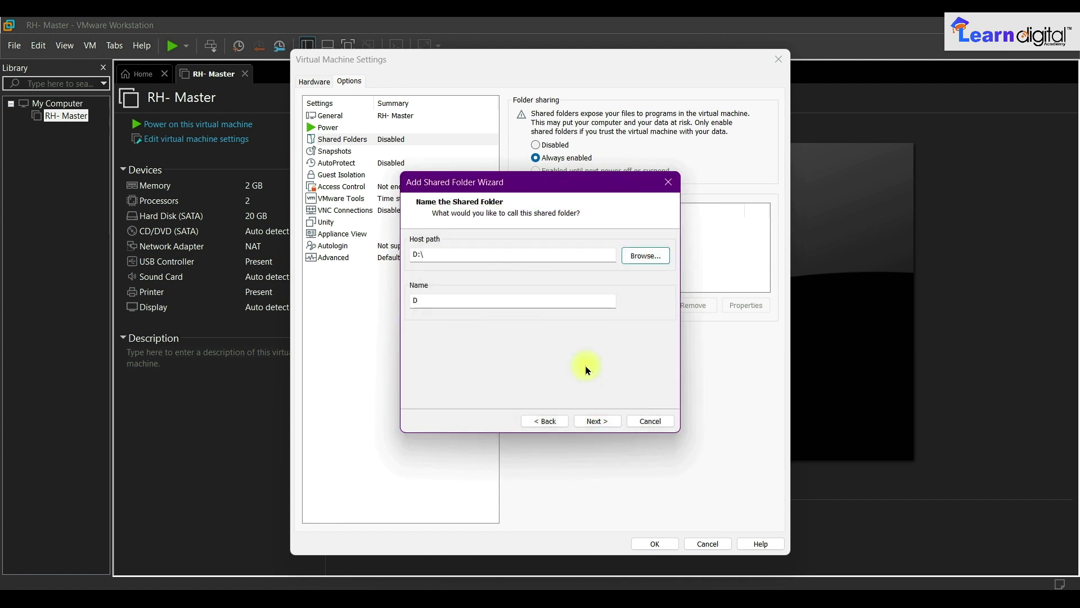
left_click(596, 421)
left_click(598, 421)
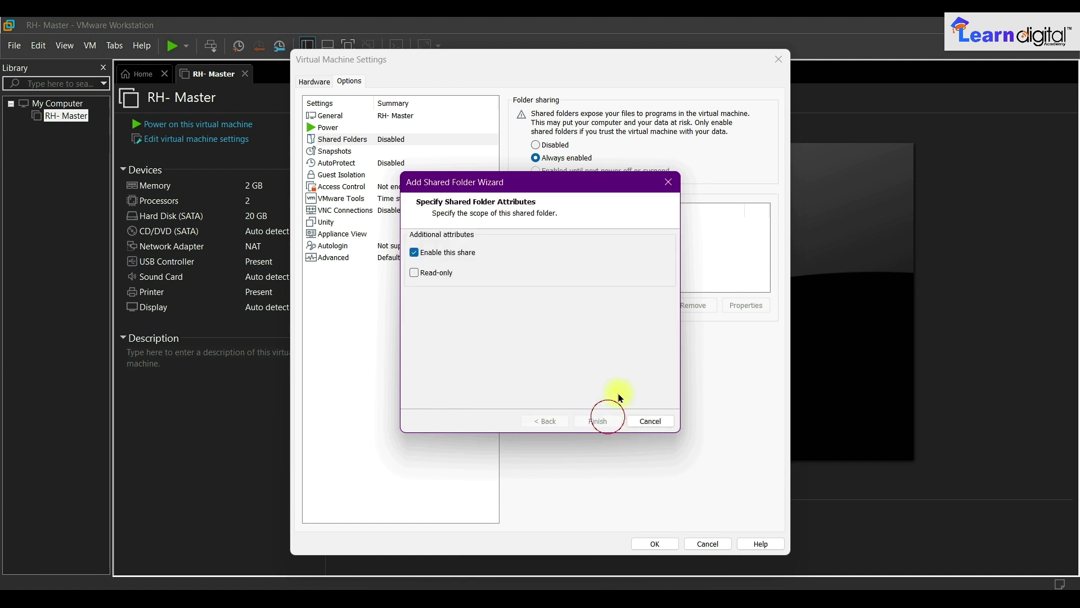
Add the host drive C:\ as a second enabled shared folder named C.
left_click(637, 306)
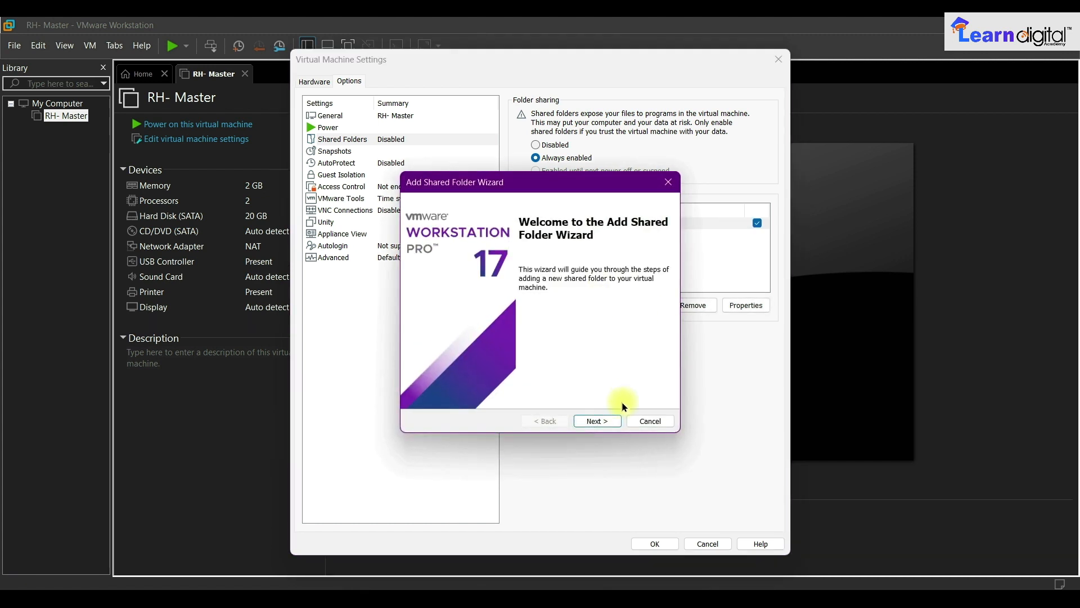
left_click(612, 419)
left_click(643, 256)
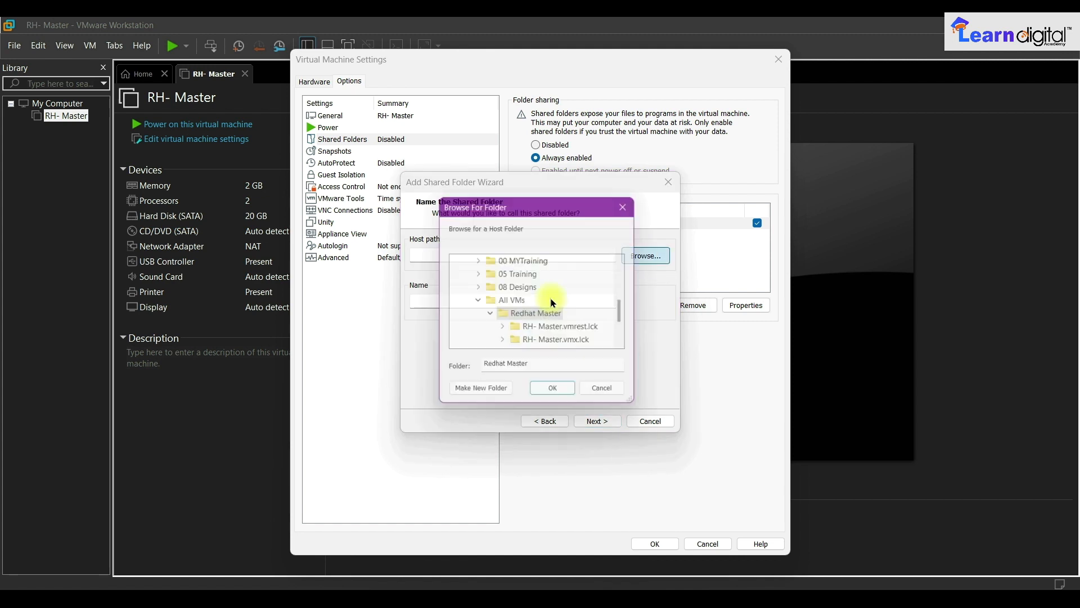
scroll(506, 299, "up", 8)
scroll(502, 303, "down", 4)
scroll(503, 304, "up", 2)
double_click(498, 316)
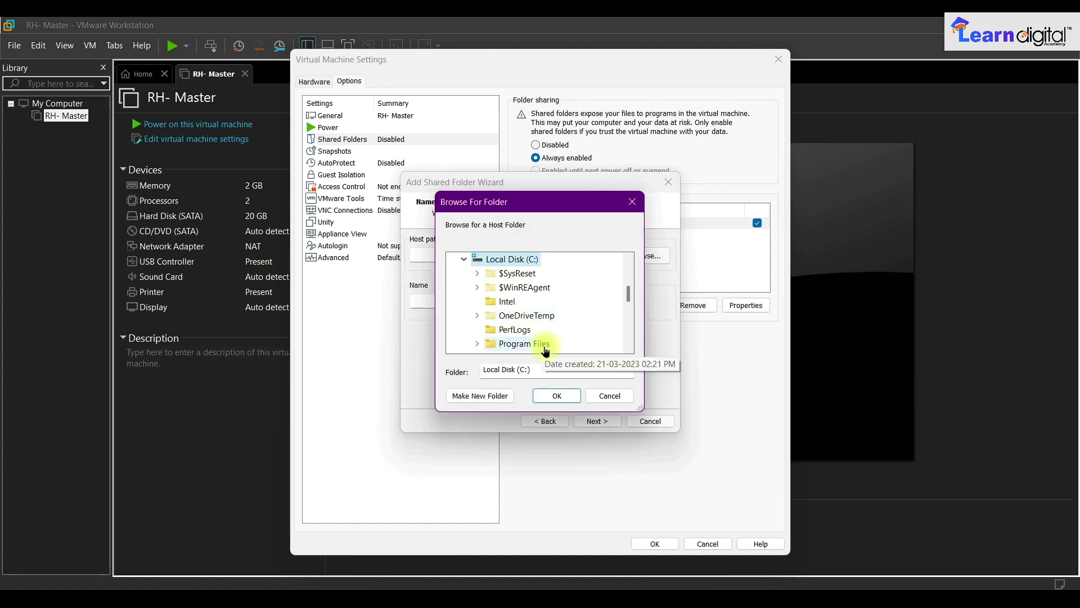
left_click(557, 394)
left_click(607, 422)
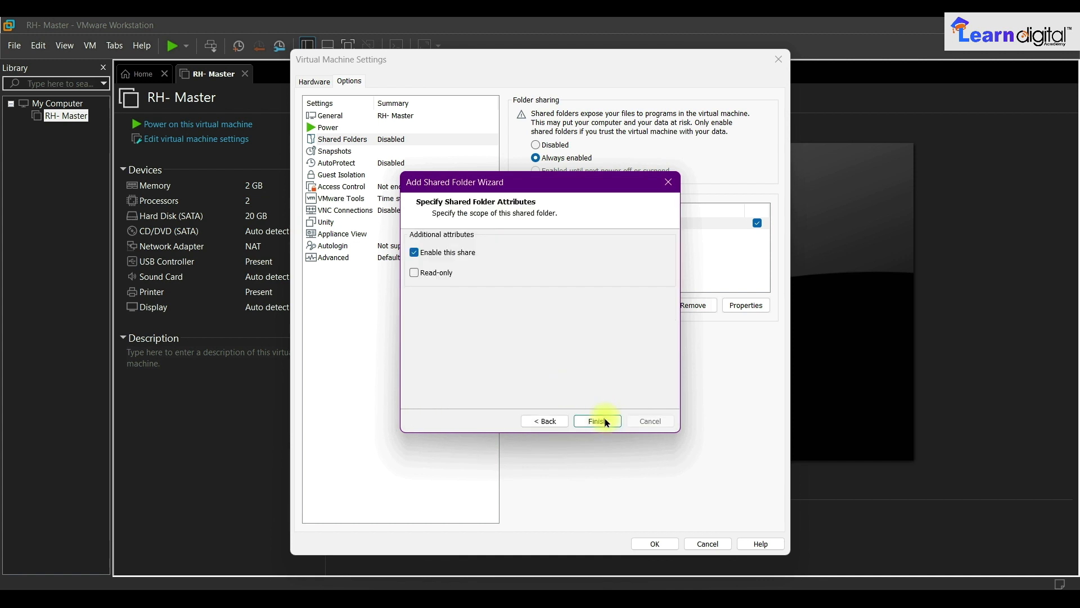
left_click(599, 423)
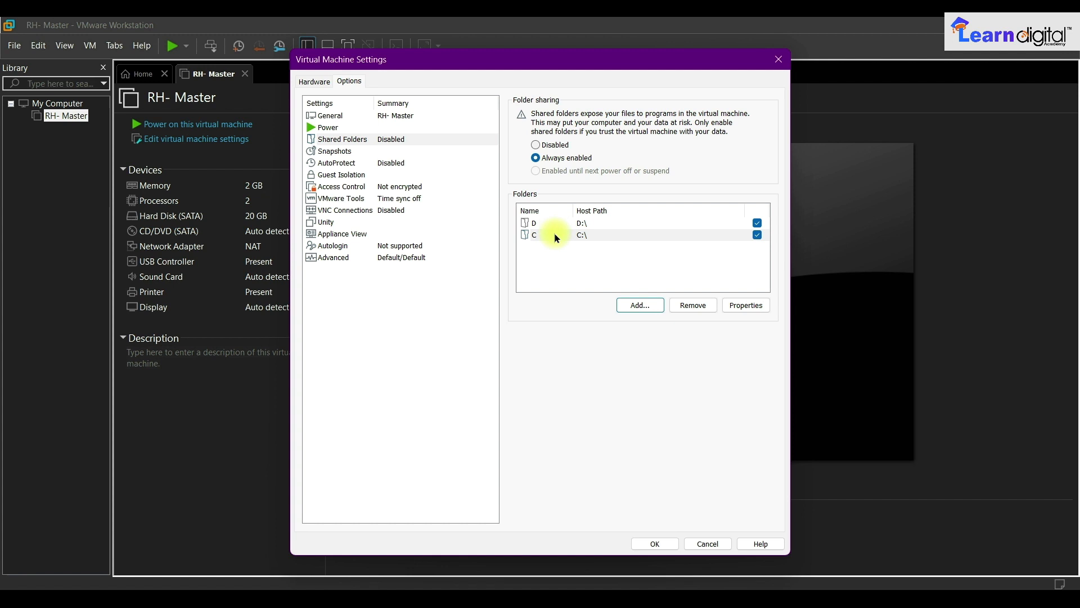
Configure VMware Tools to synchronize guest time with the host and to update automatically.
left_click(391, 152)
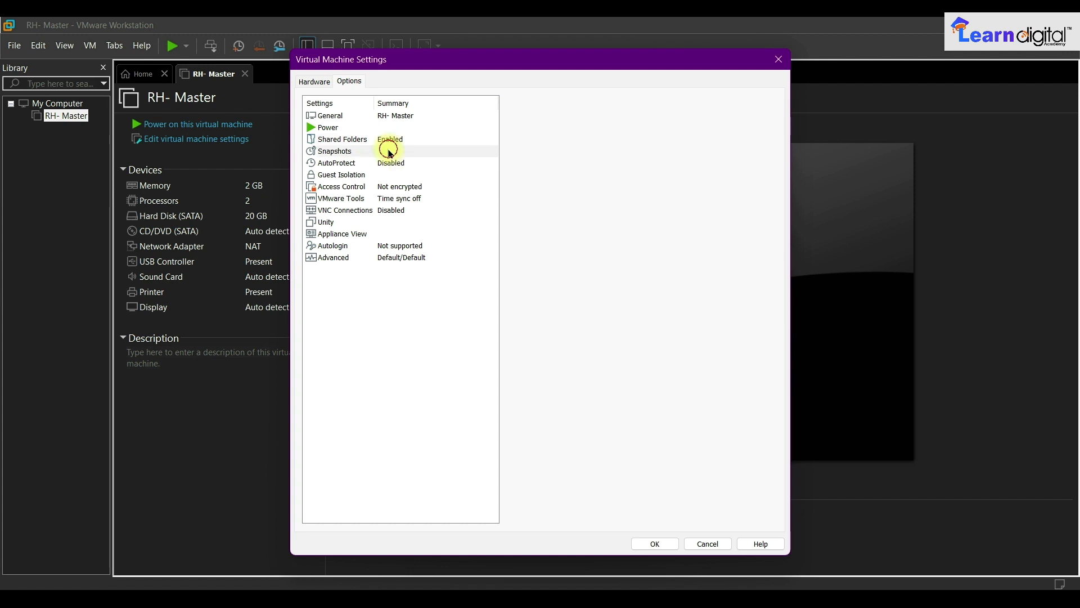
left_click(391, 163)
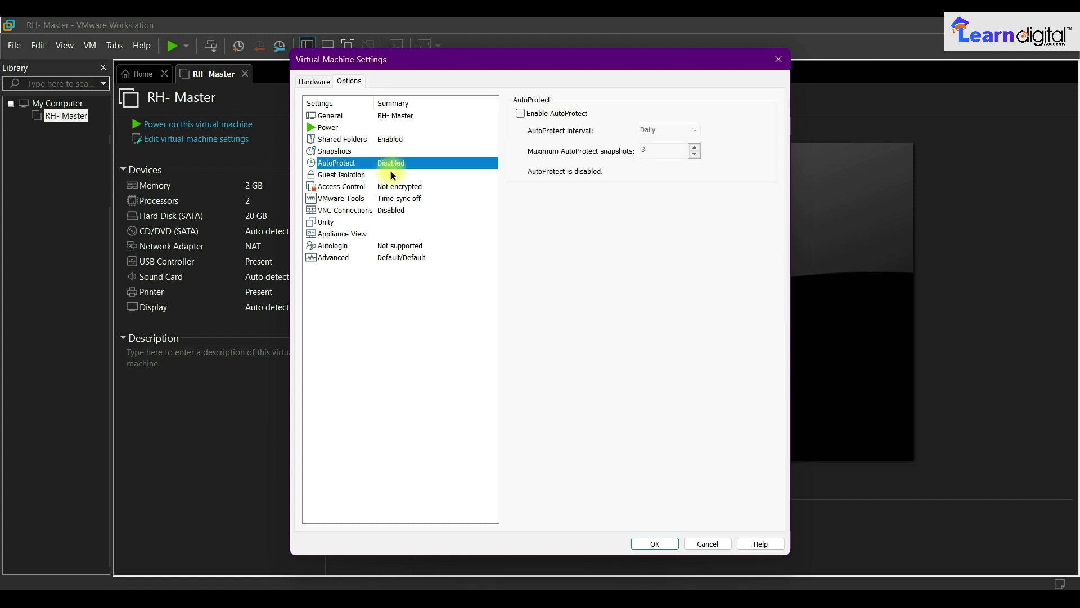
left_click(392, 174)
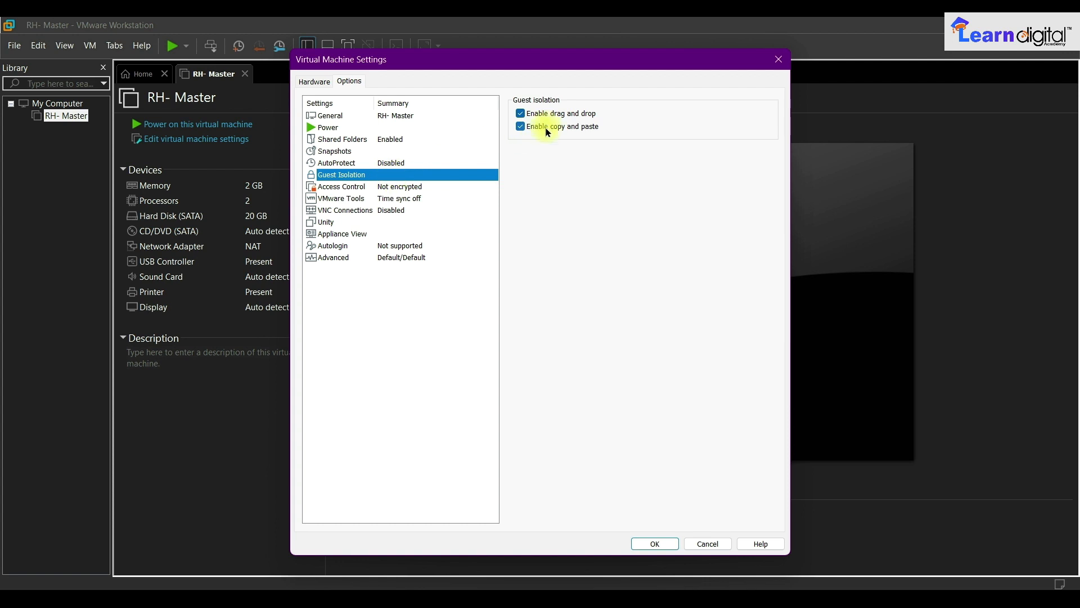
left_click(396, 191)
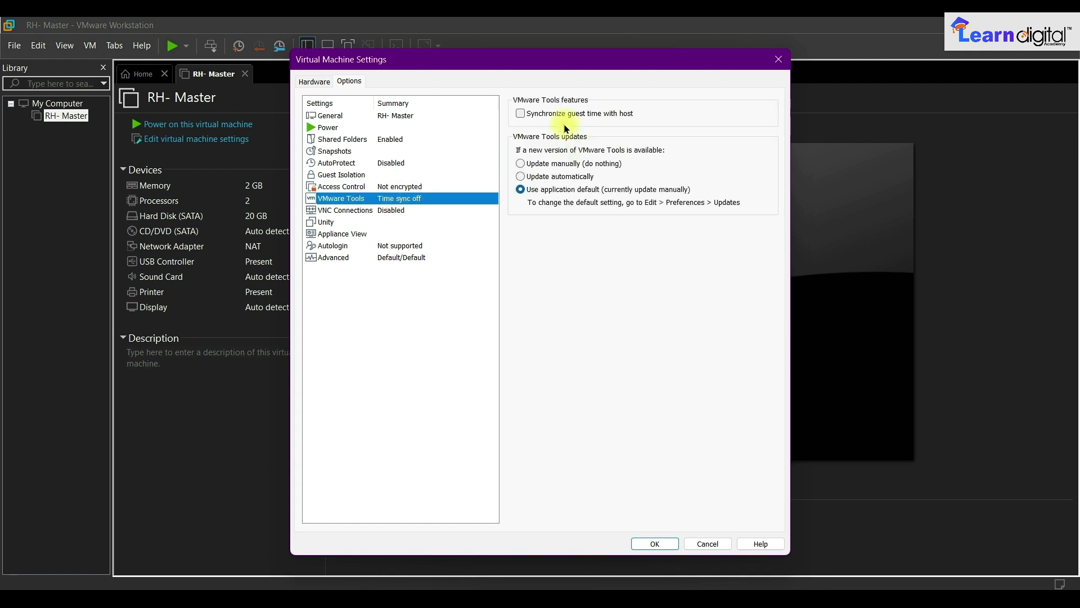
left_click(561, 116)
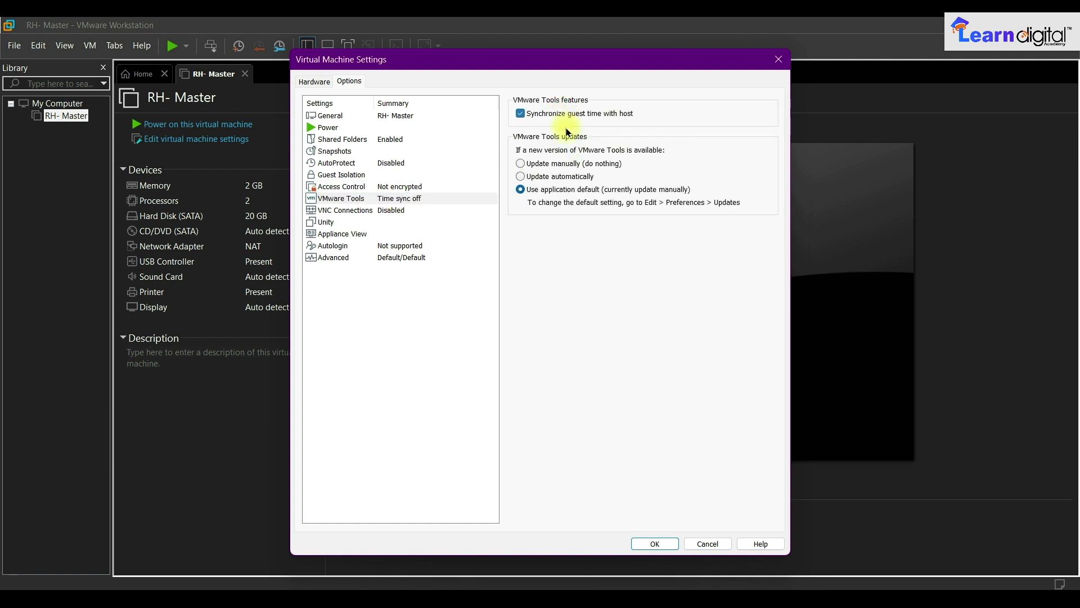
left_click(538, 178)
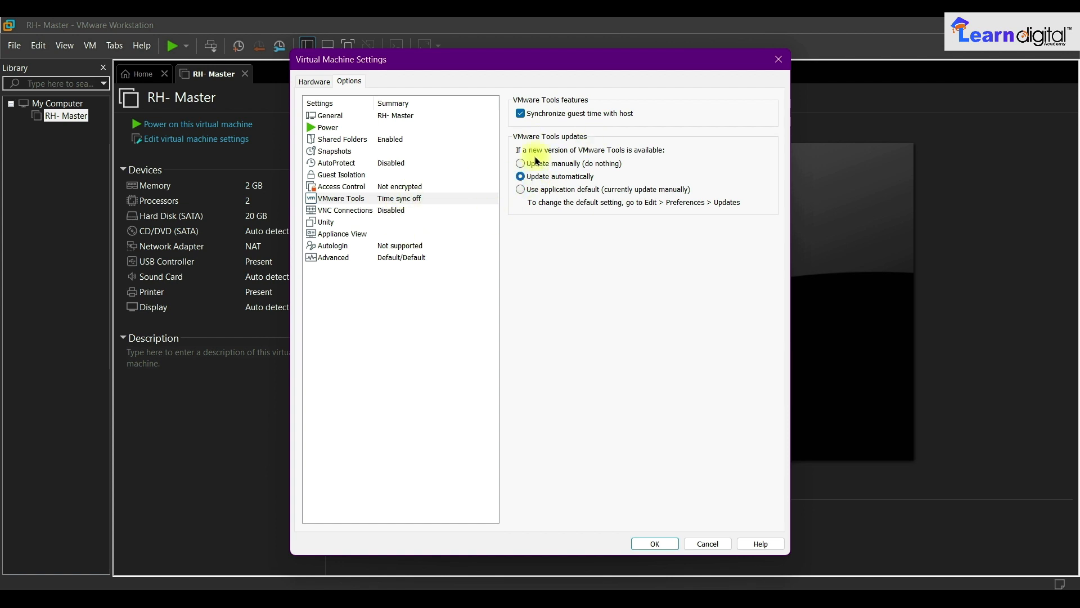
Keep the remaining options at their defaults, save the virtual machine settings and close the Home page.
left_click(391, 212)
left_click(390, 222)
left_click(393, 233)
left_click(394, 245)
left_click(397, 257)
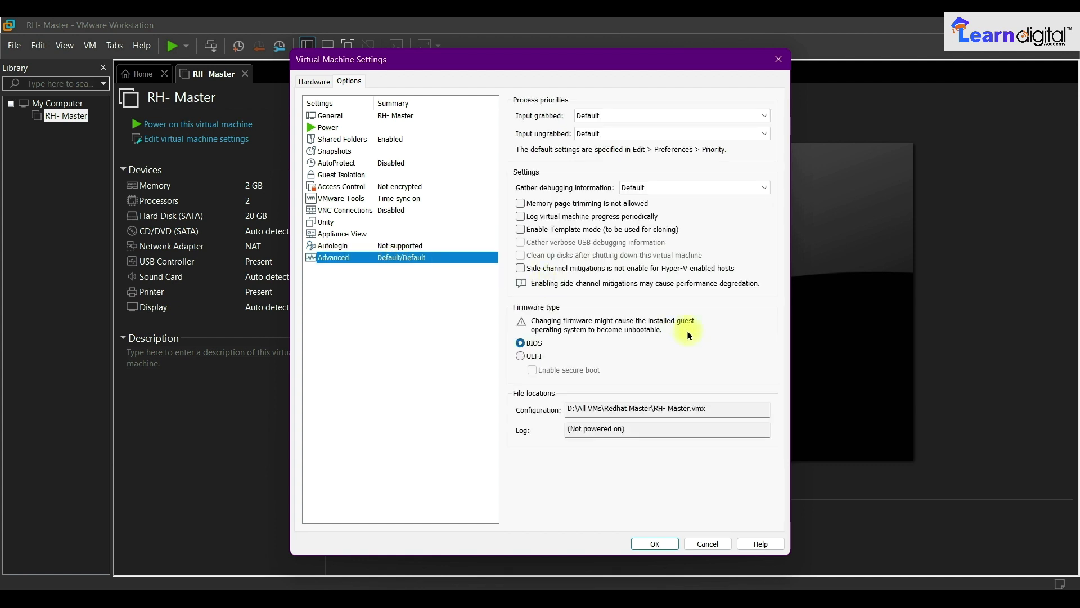
left_click(655, 542)
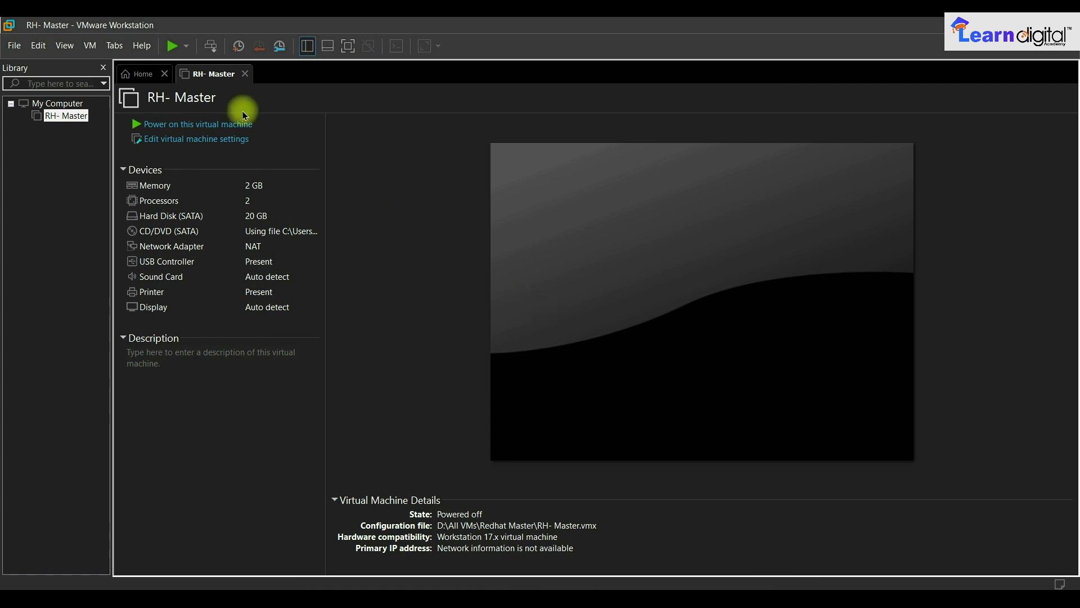
left_click(164, 73)
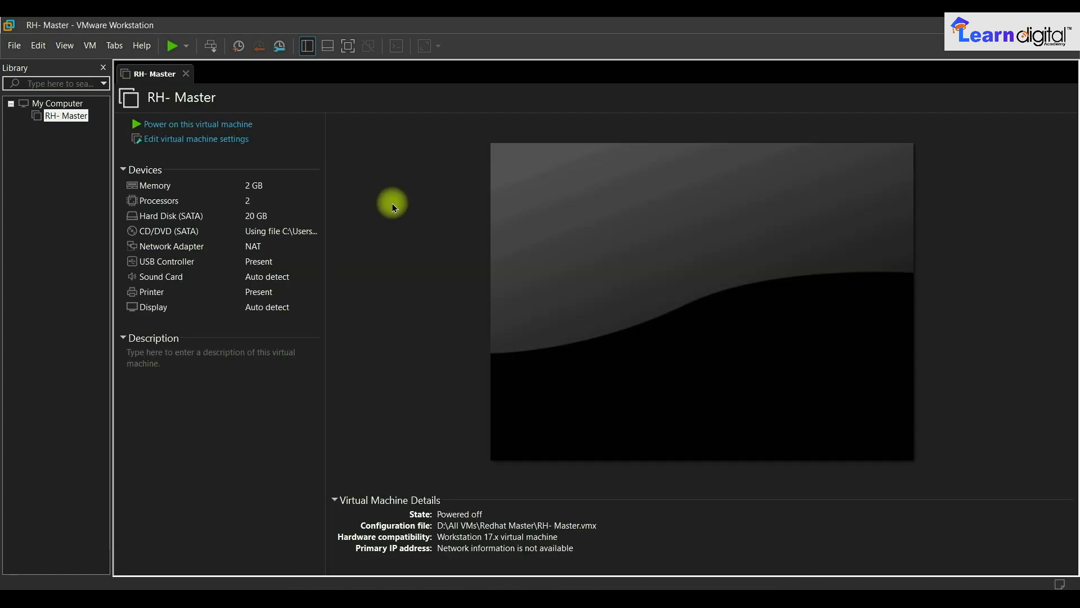